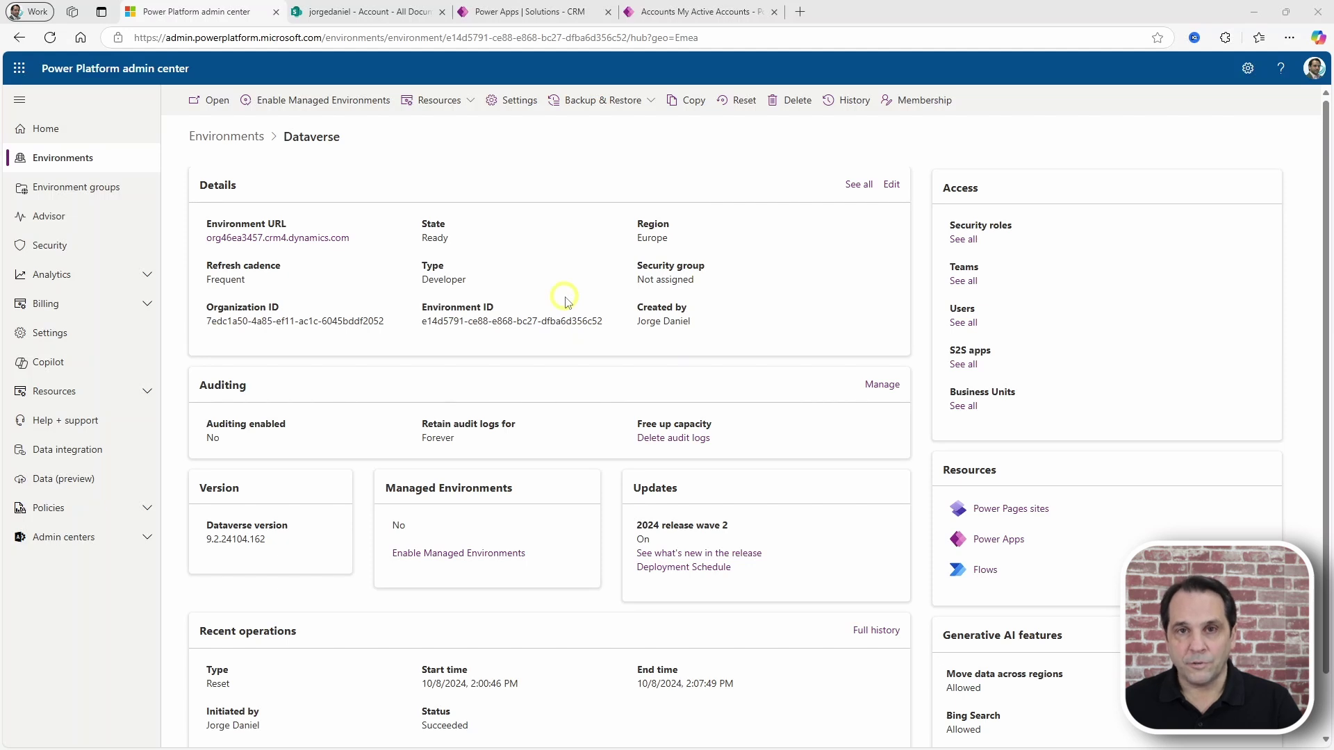
Step: Open Document management settings under the environment's Settings > Integration group
left_click(518, 100)
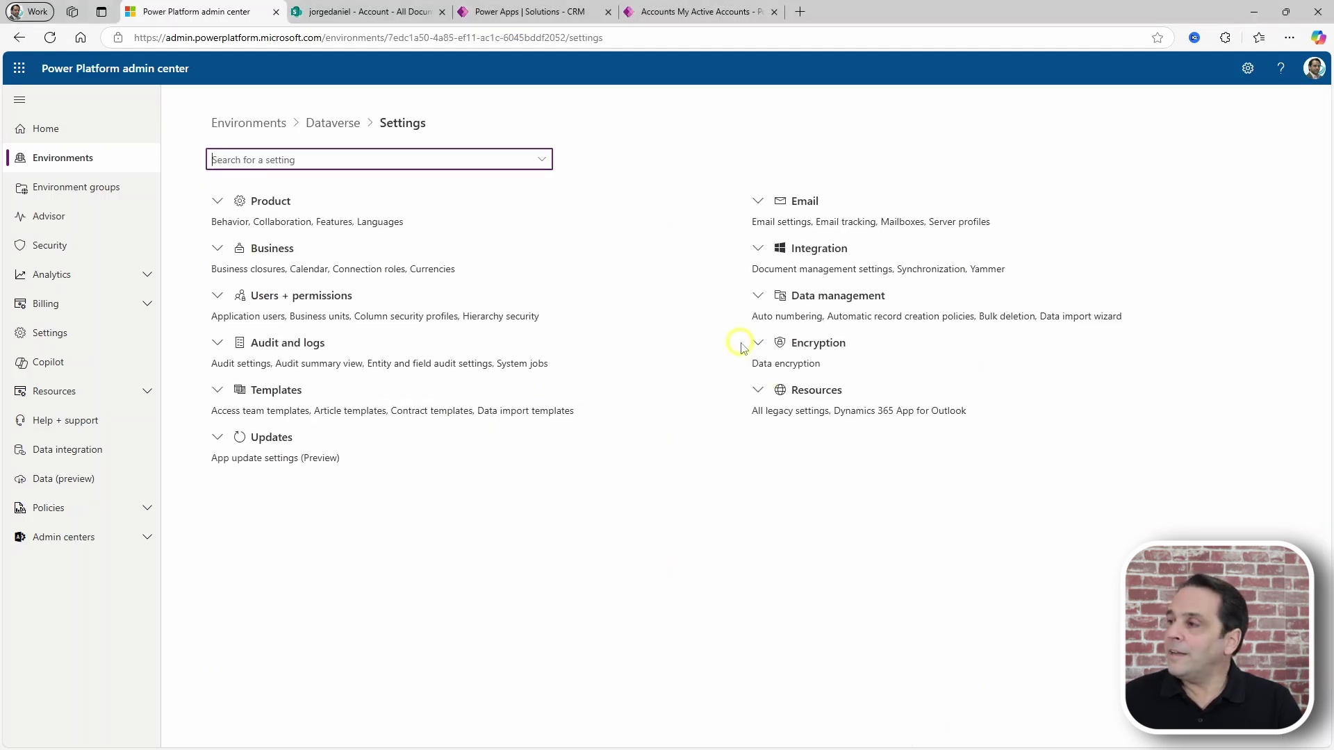
left_click(758, 252)
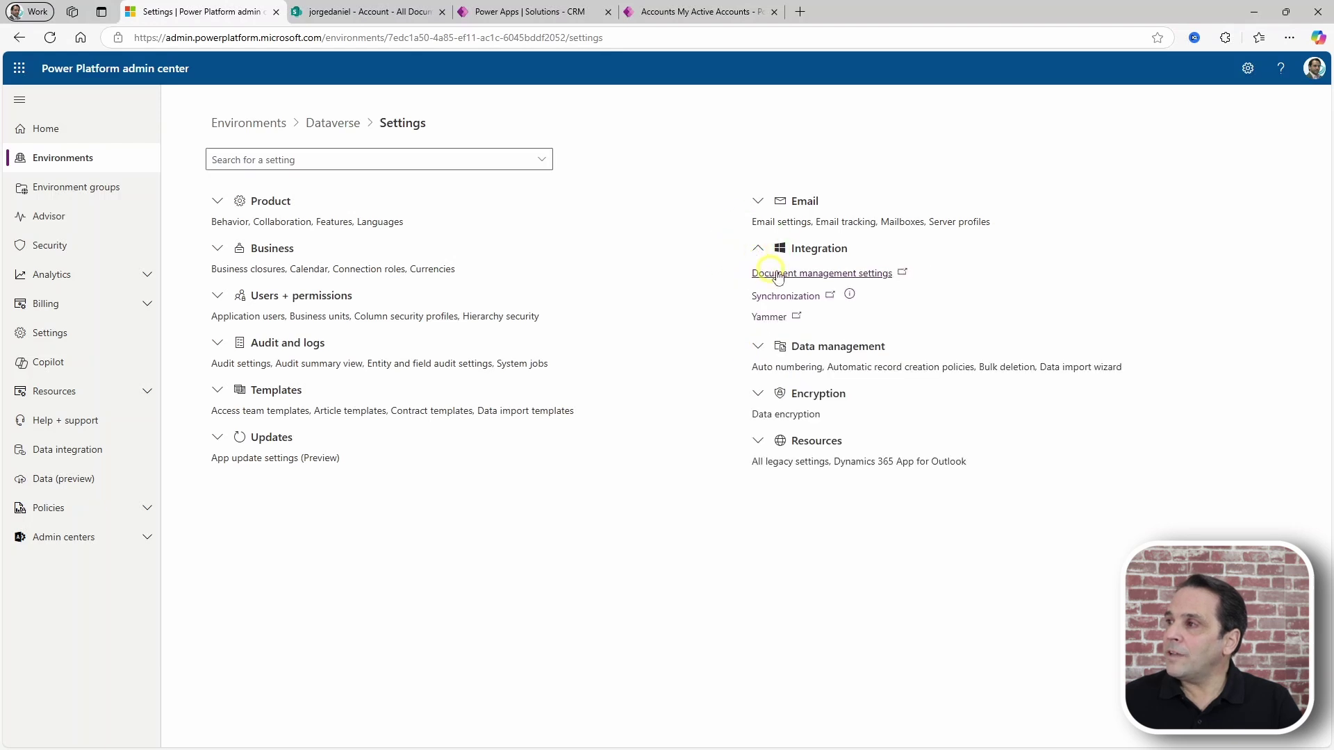
left_click(799, 275)
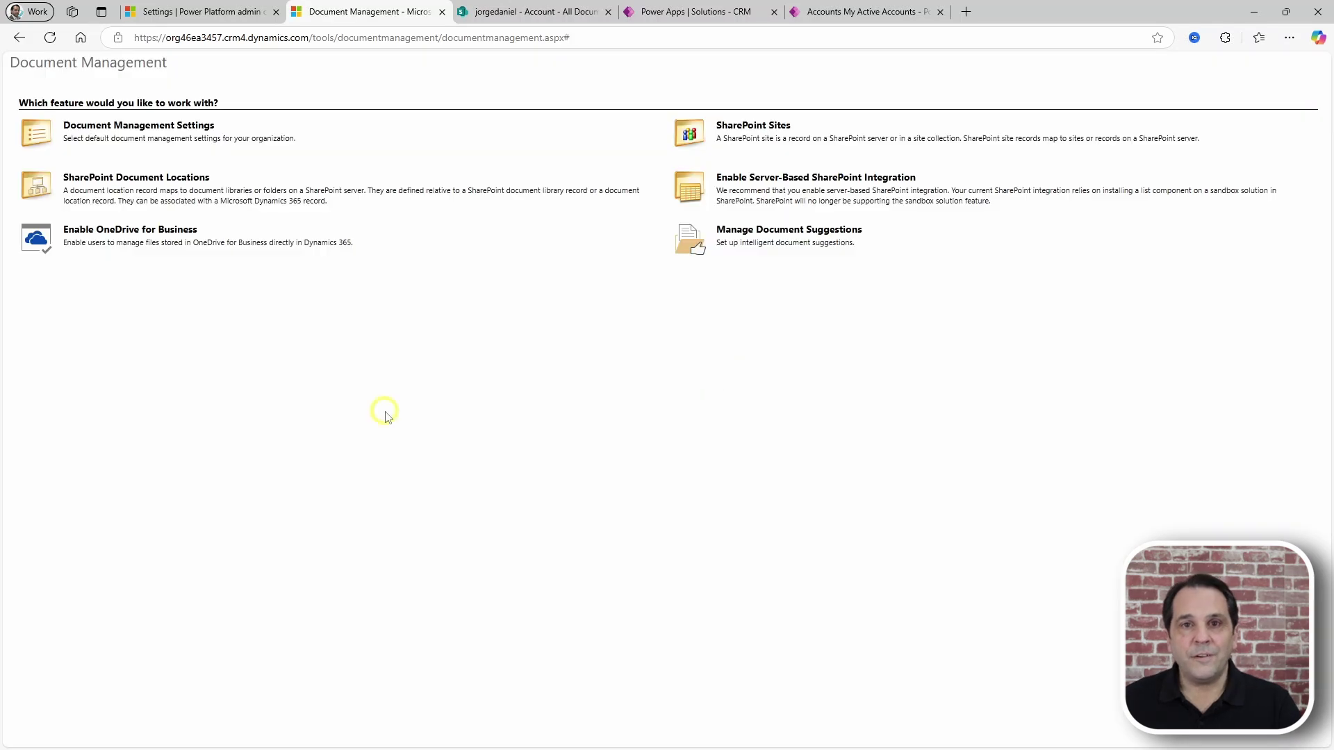
Step: Enable server-based SharePoint Online integration with the pasted site URL, then open default document settings
left_click(730, 179)
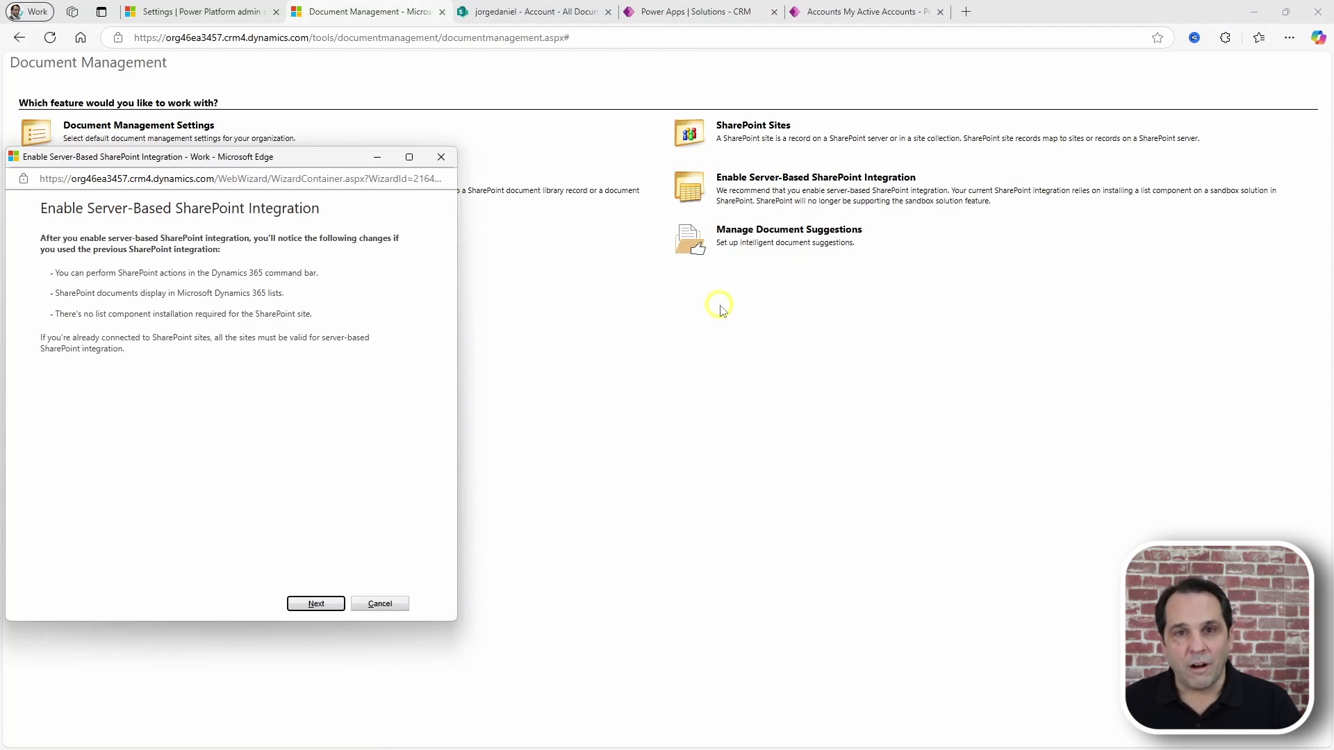
left_click(314, 604)
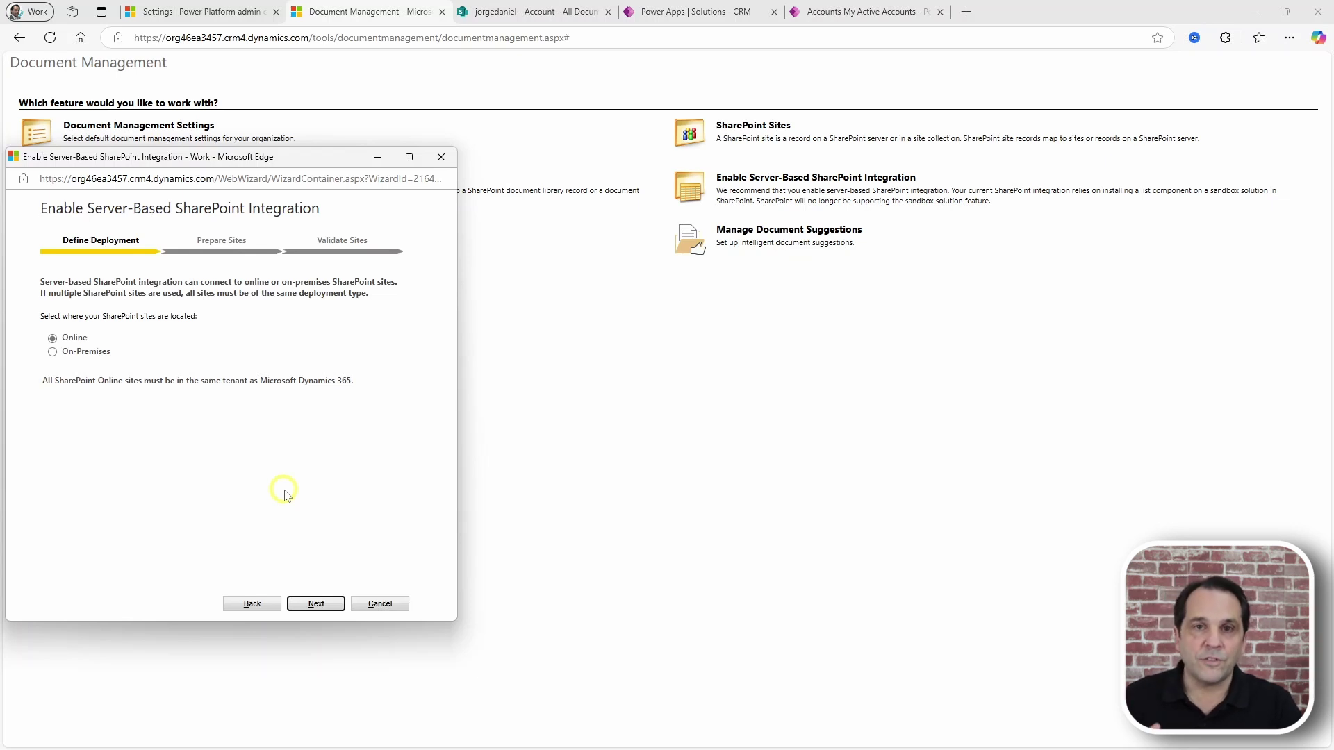
left_click(316, 604)
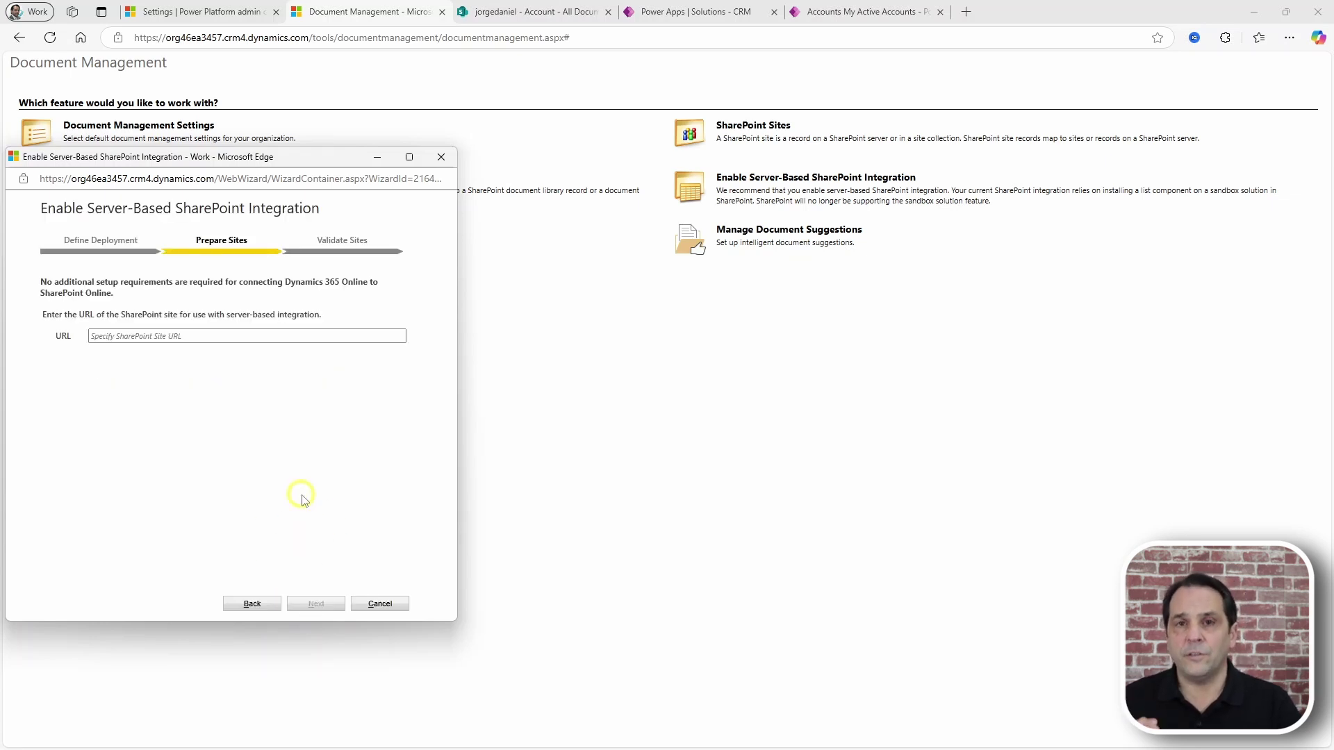
left_click(196, 336)
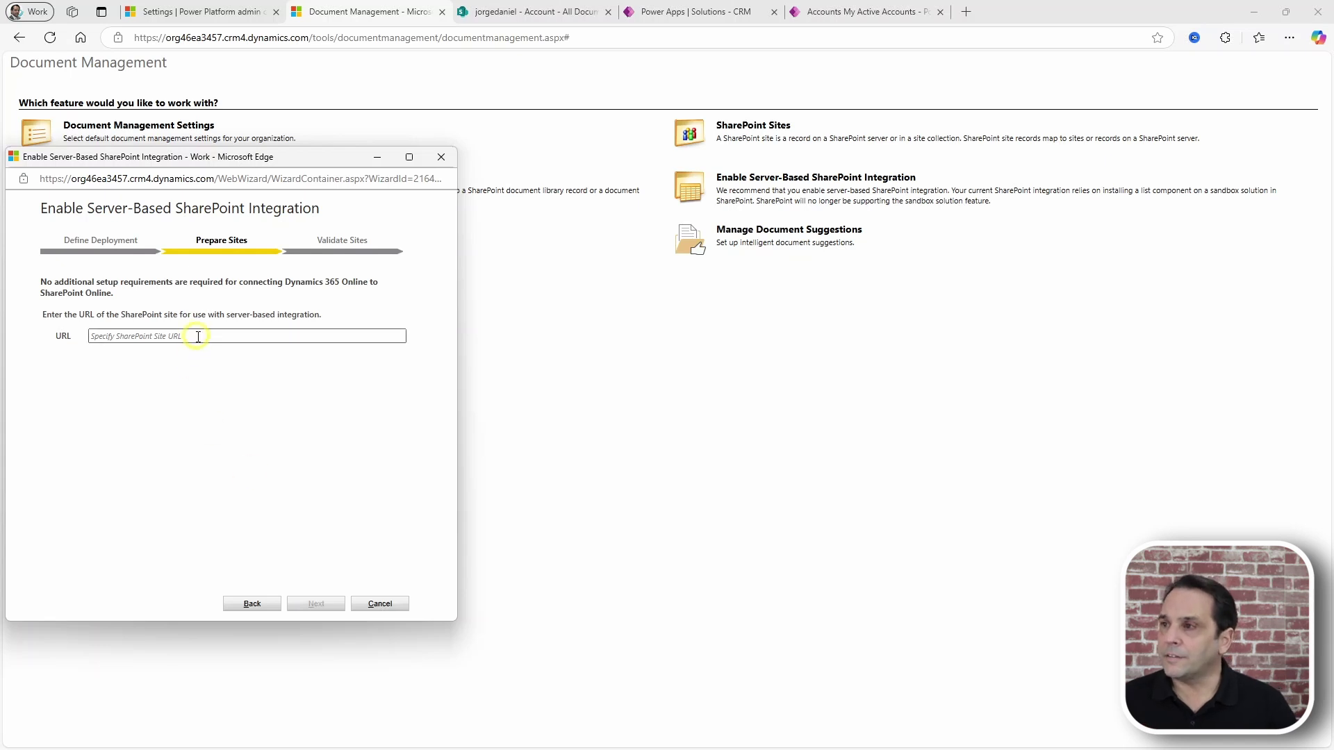
type("https://leanconsultores.sharepoint.com/sites/jorgedaniel/")
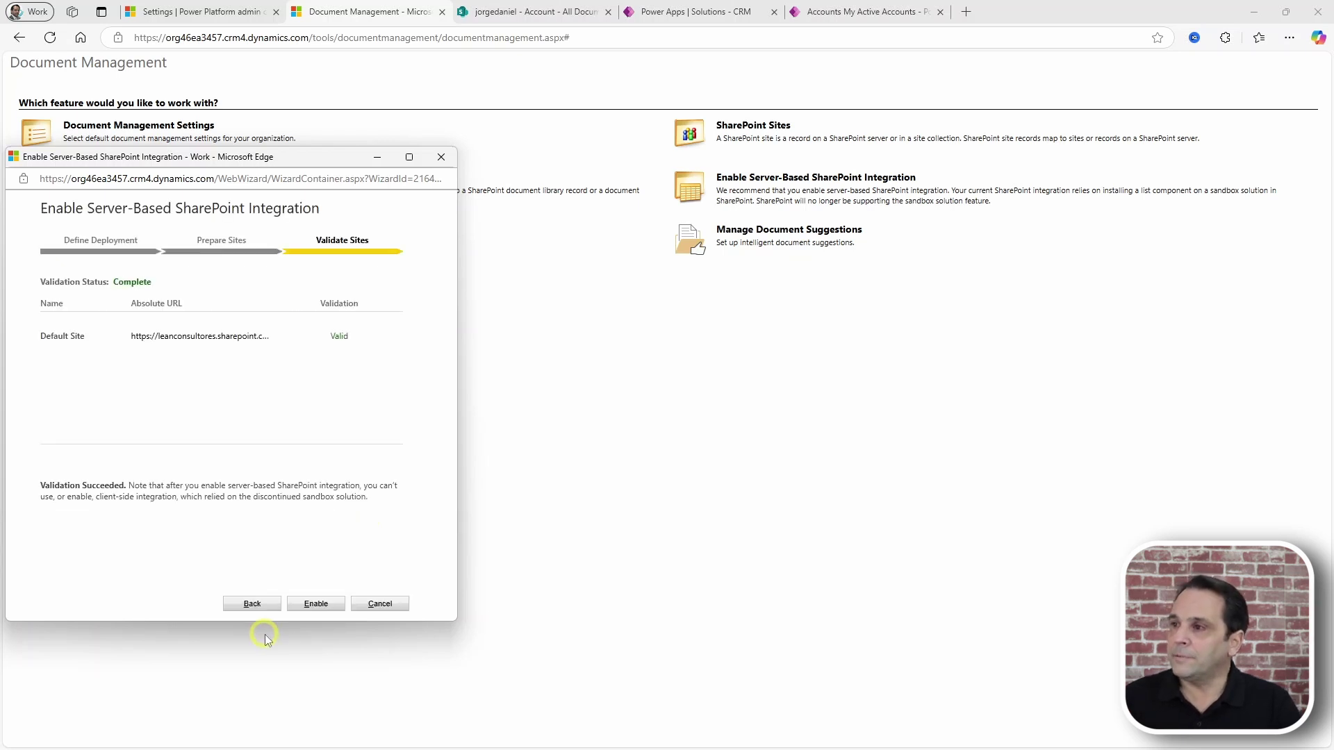
left_click(313, 610)
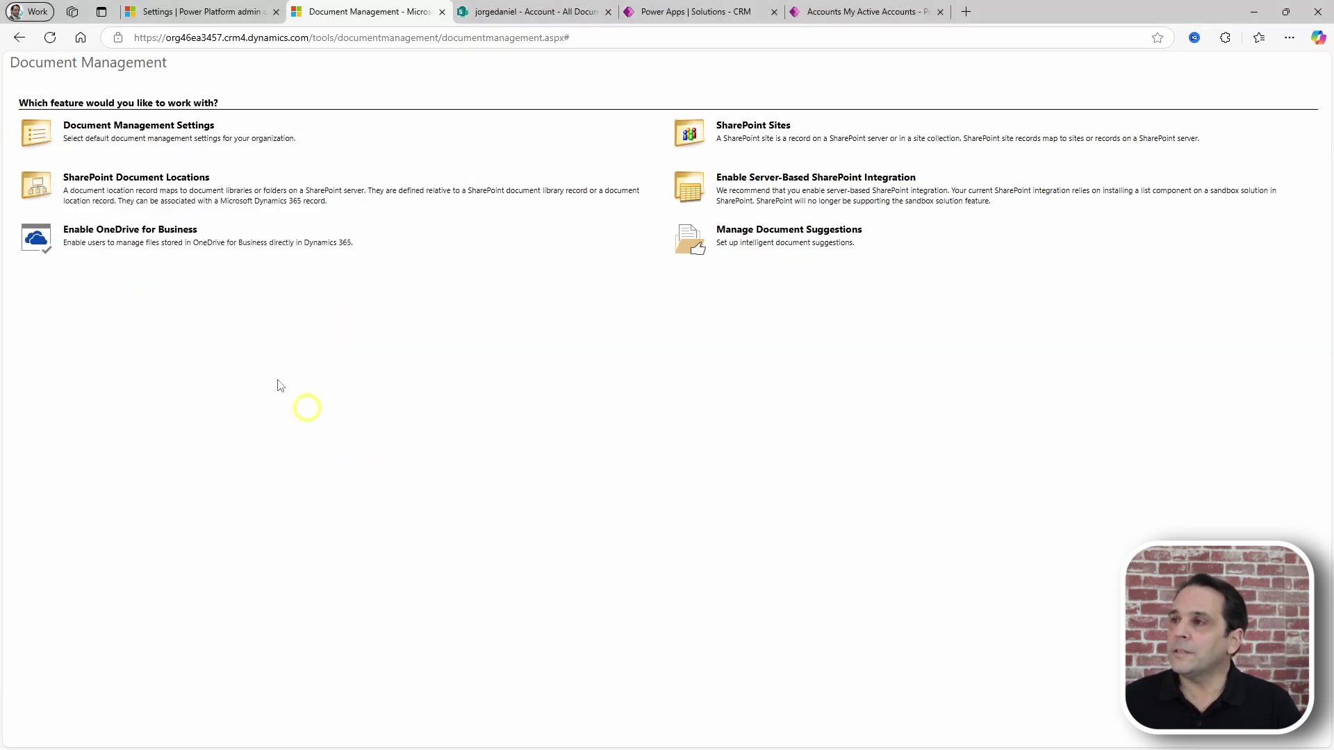
left_click(139, 128)
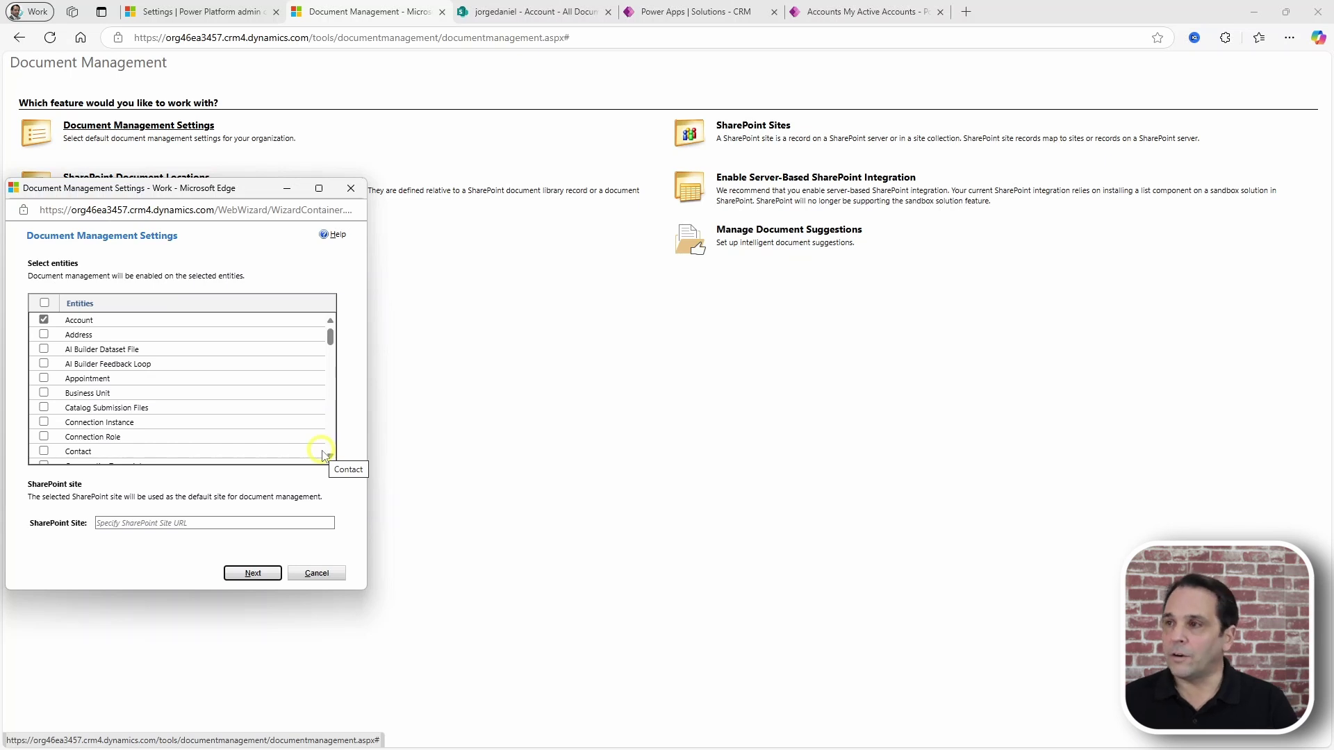
Step: Make the pasted site the default with Account checked and folders based on the Account entity
left_click(210, 521)
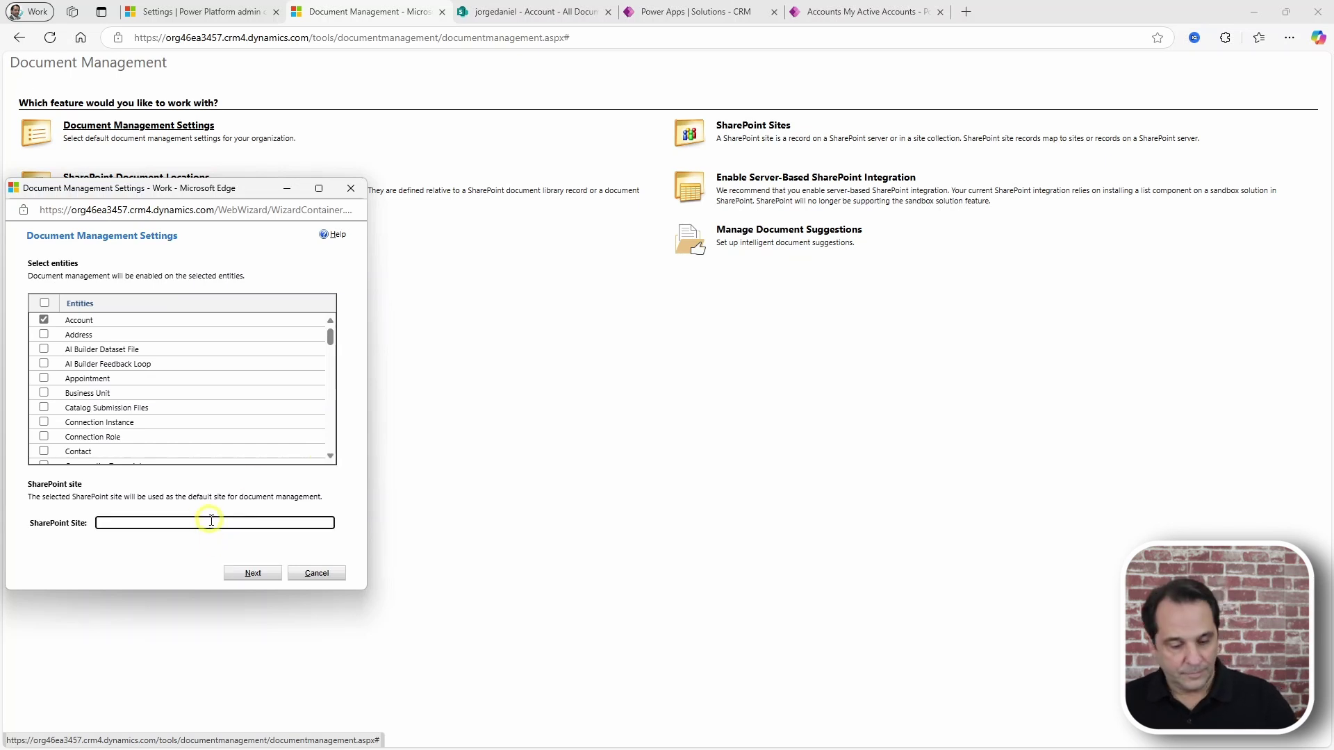
key("ctrl+v")
left_click(252, 573)
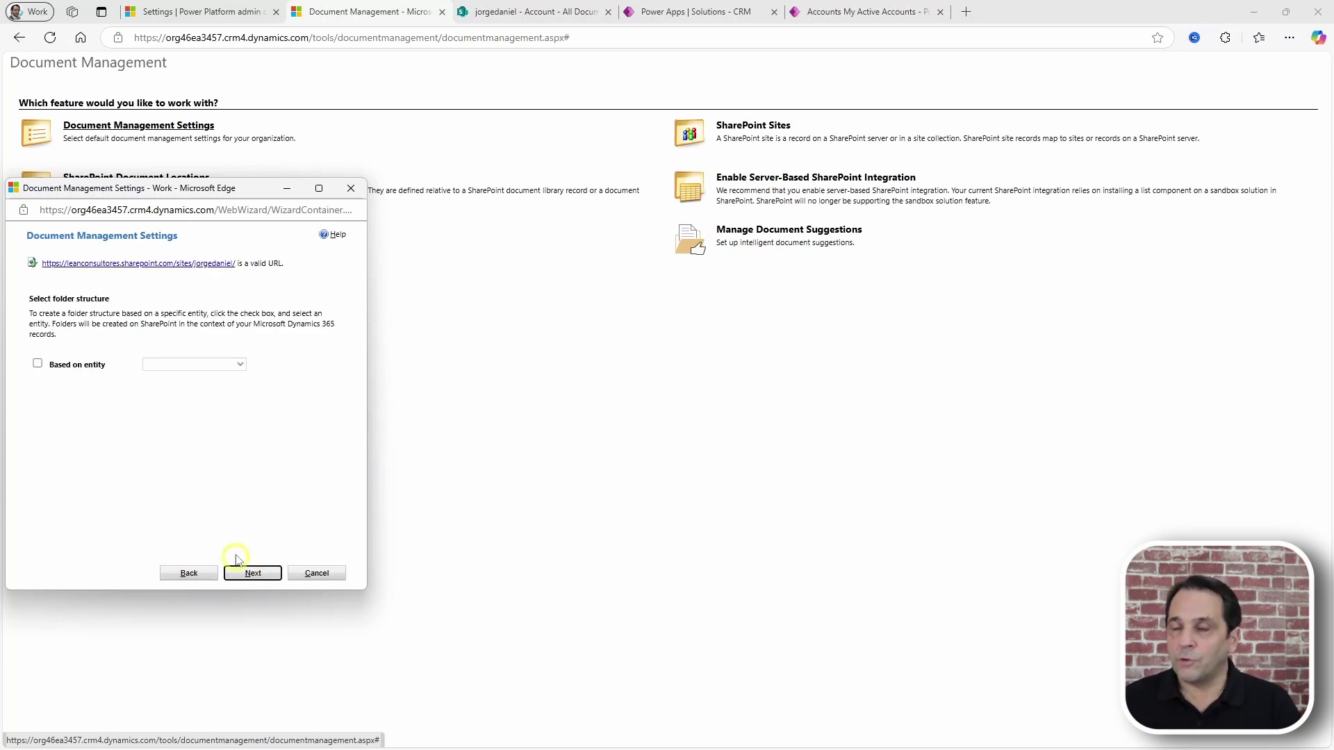
left_click(37, 363)
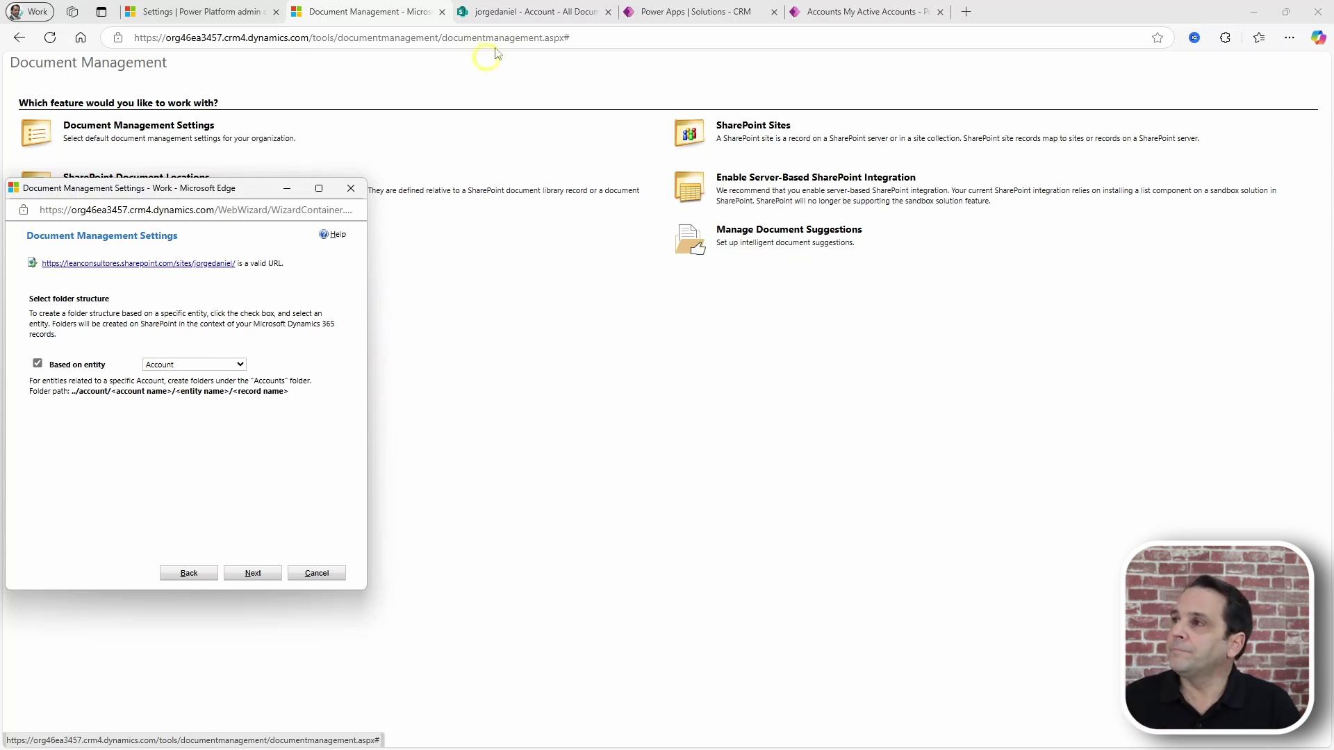
left_click(506, 15)
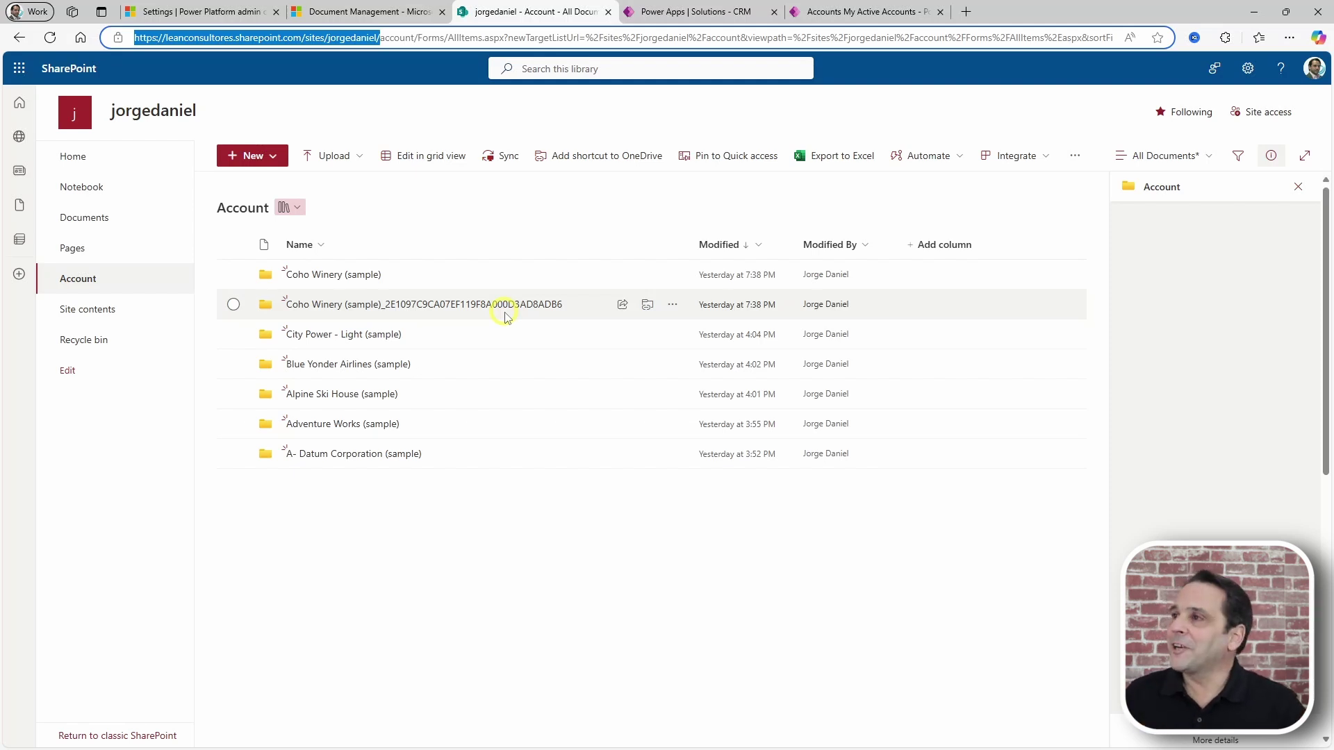
Step: Expand the flow steps from Compose Absolute URL through List rows Document Locations
left_click(702, 15)
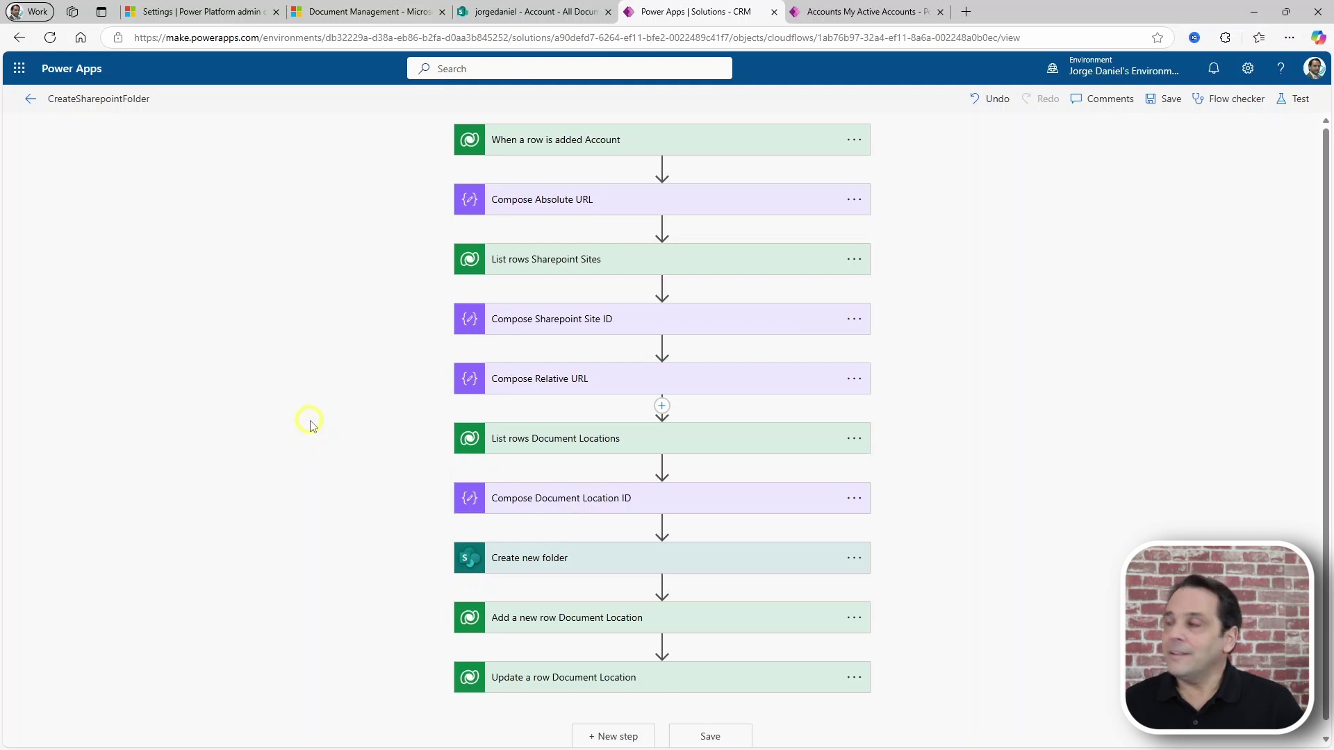
left_click(539, 202)
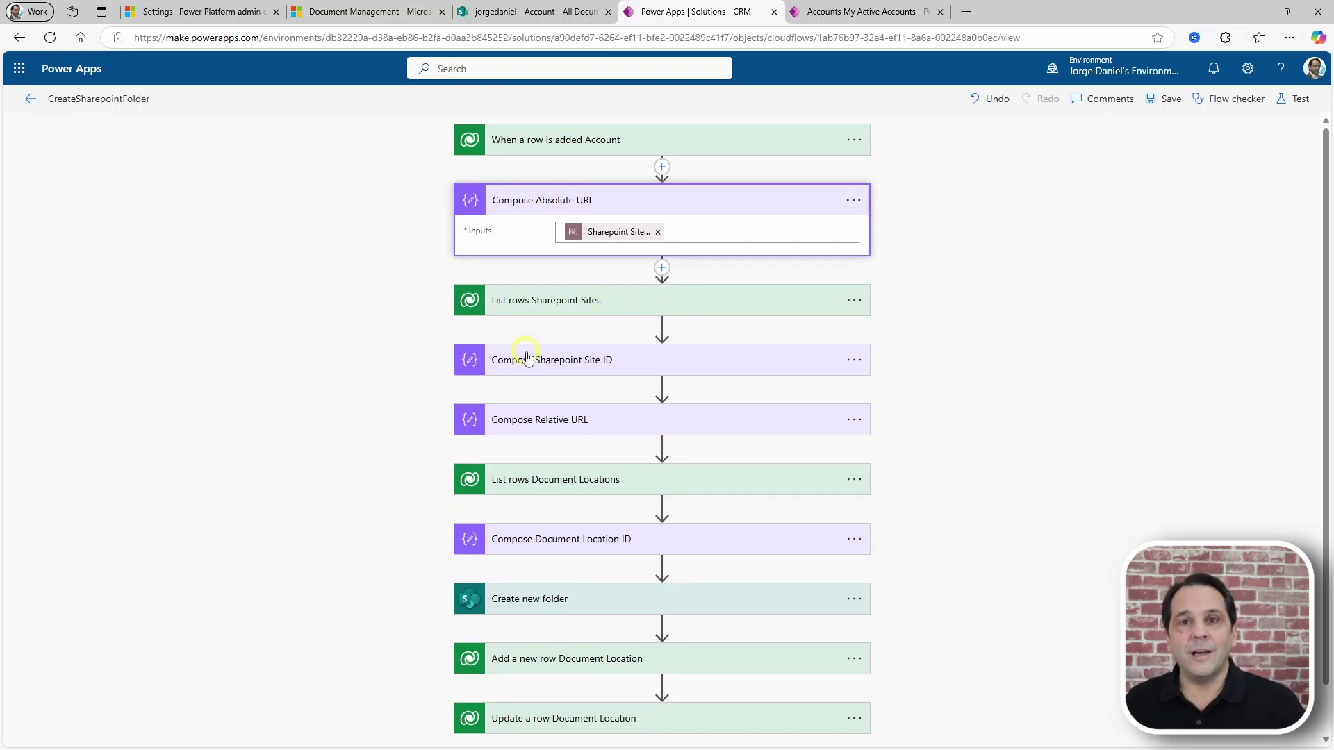
left_click(577, 303)
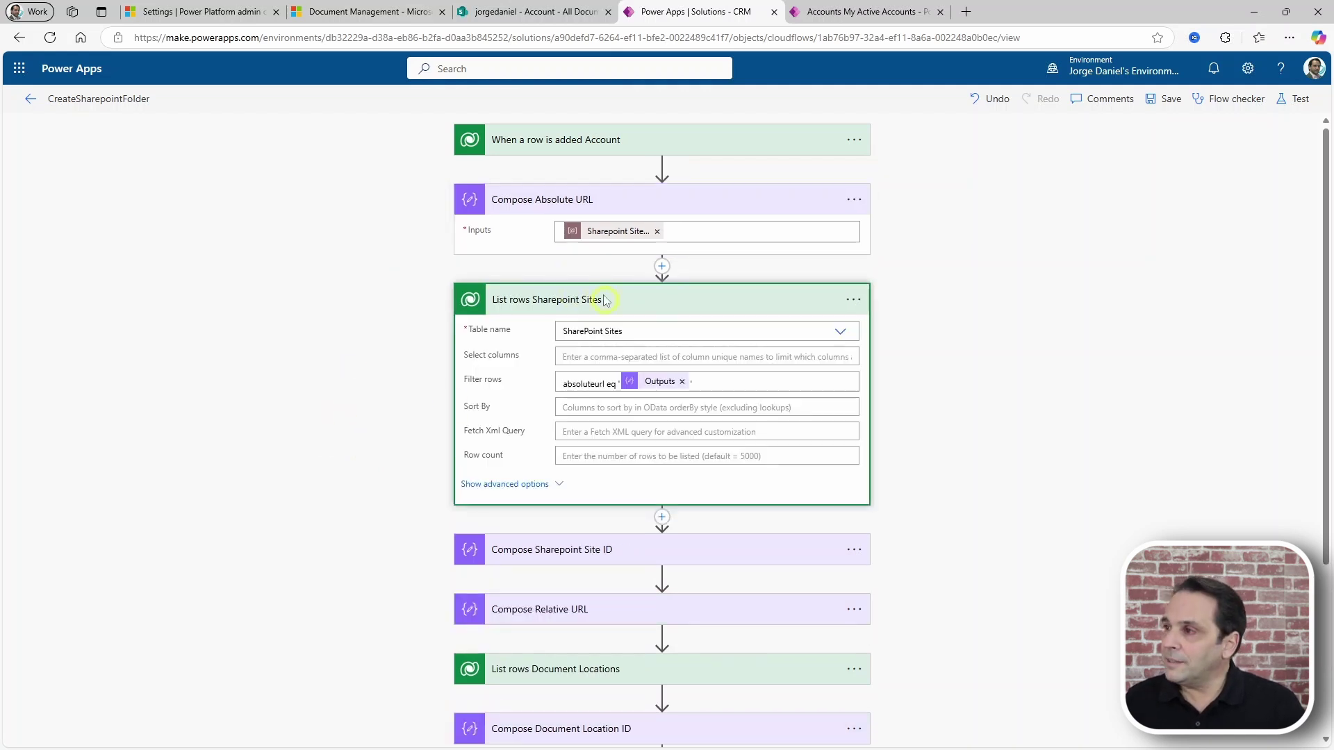
left_click(493, 549)
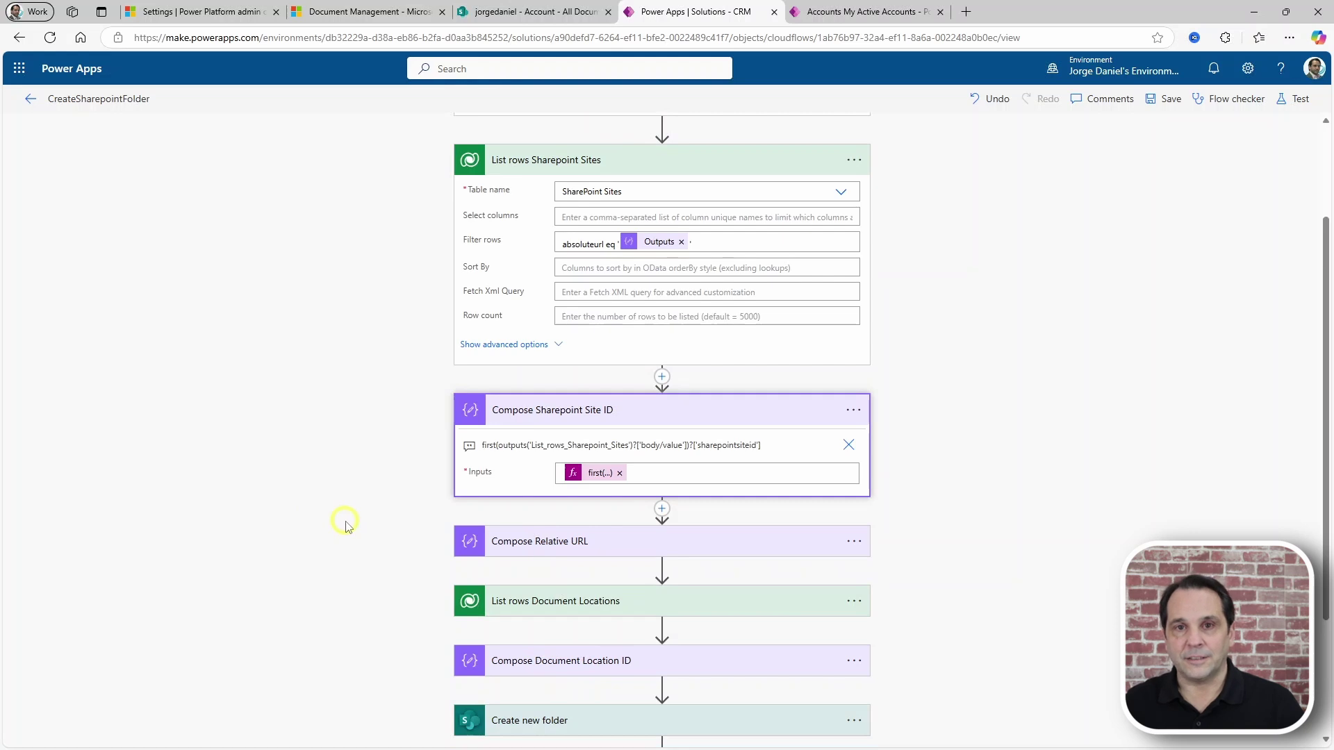
left_click(554, 539)
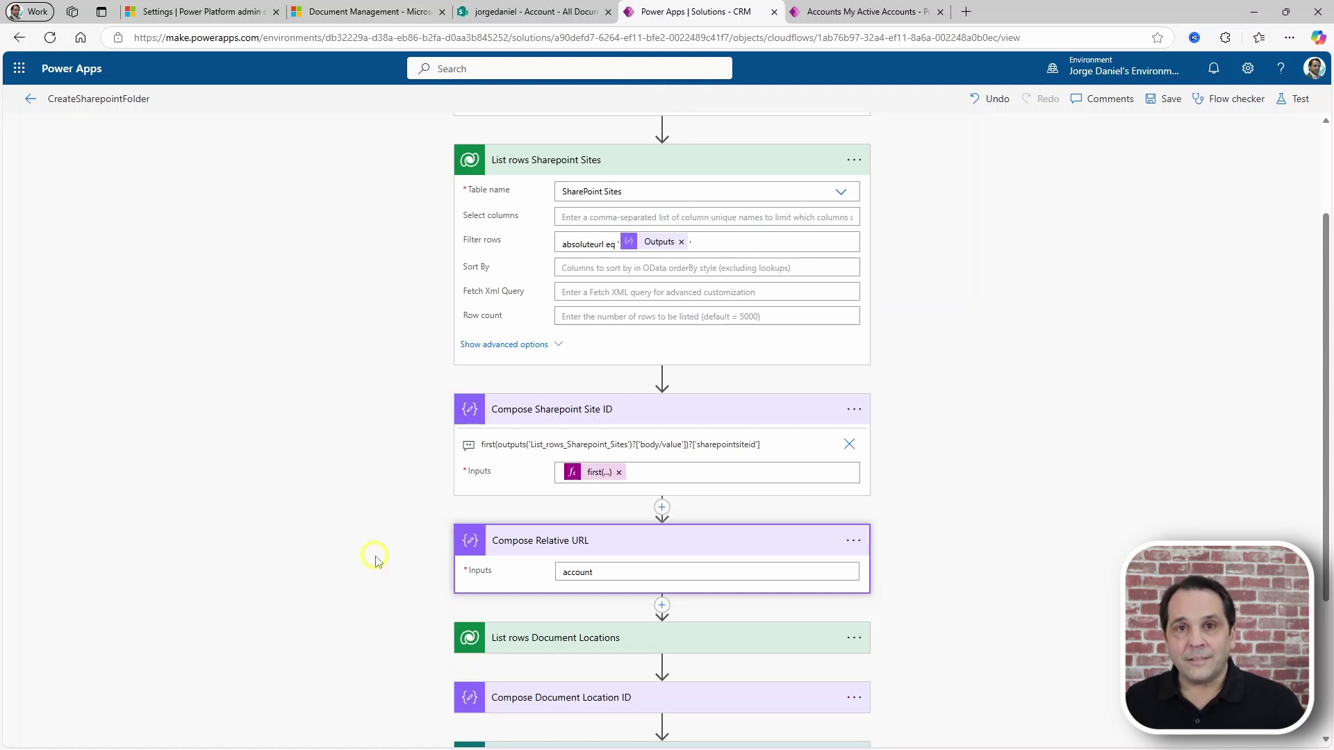
scroll(378, 566, "down", 3)
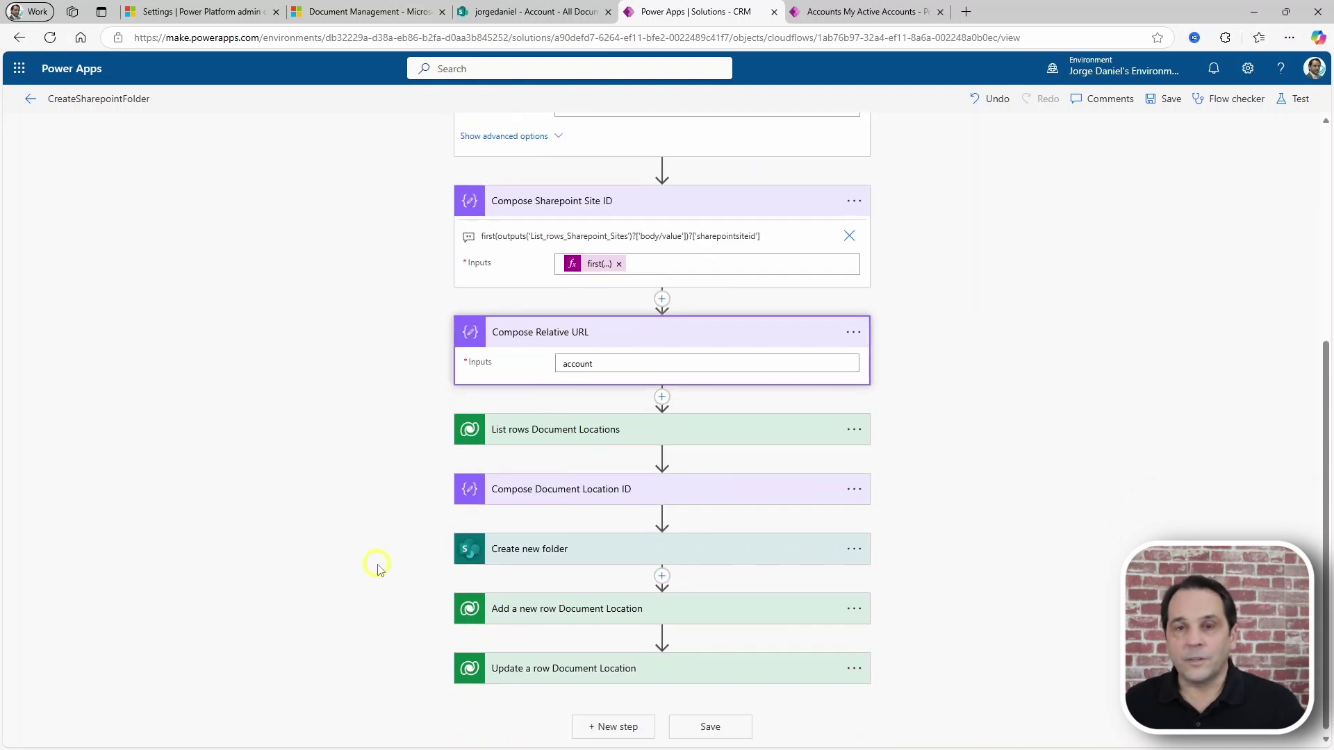
left_click(566, 429)
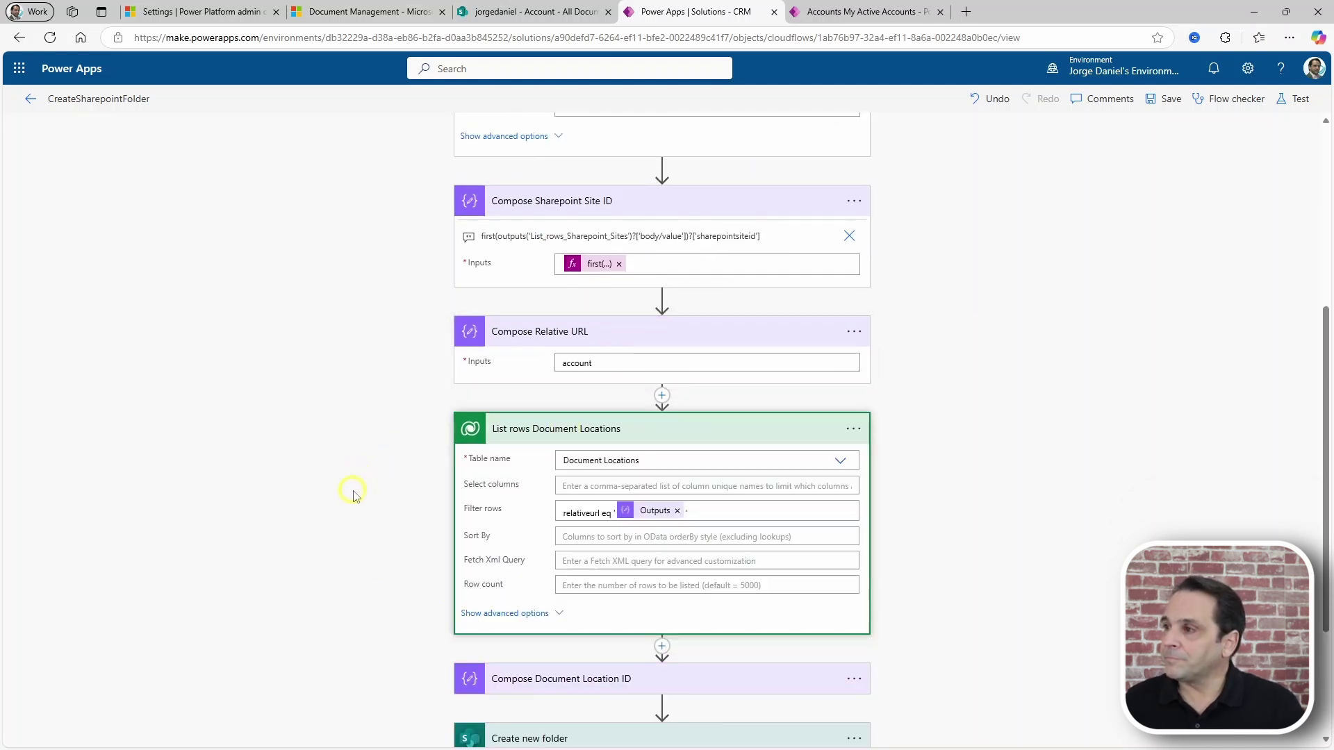
Step: Expand the Compose Document Location ID, Create new folder and Add a new row Document Location steps
scroll(353, 494, "down", 3)
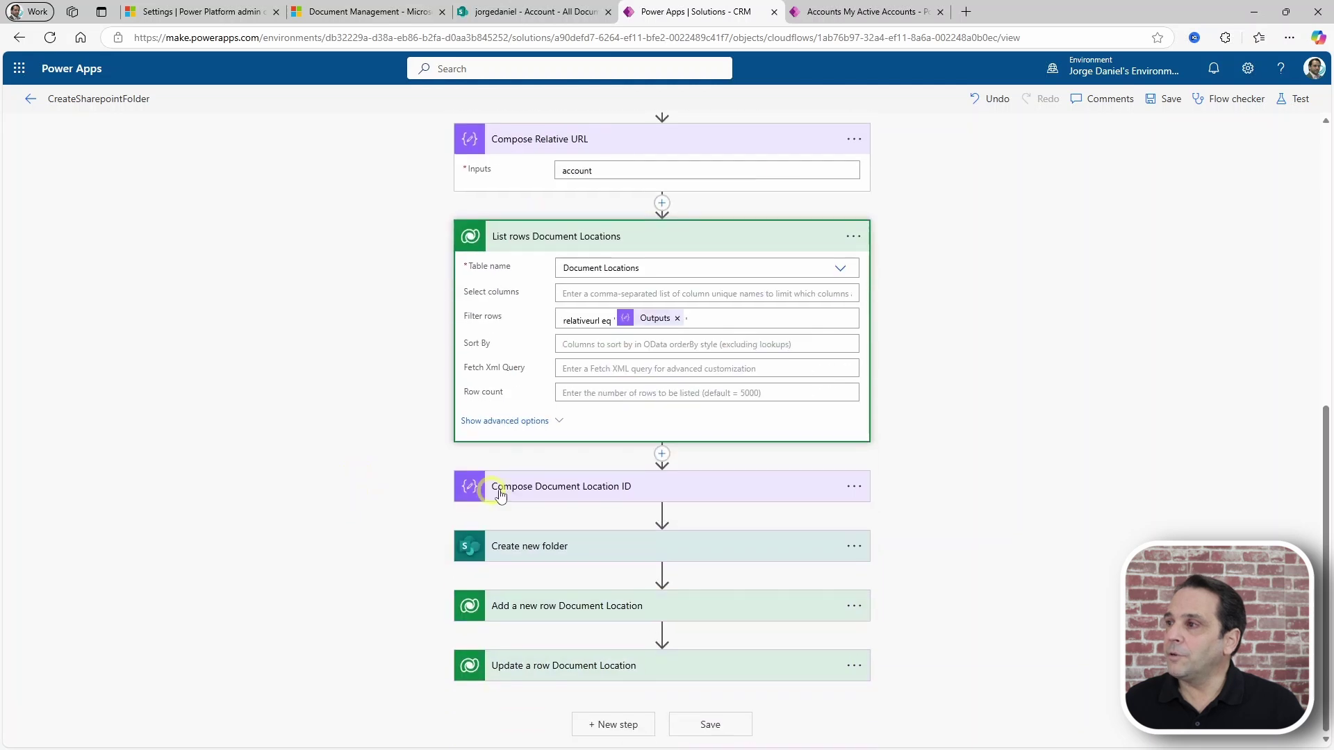
left_click(545, 486)
scroll(254, 506, "down", 1)
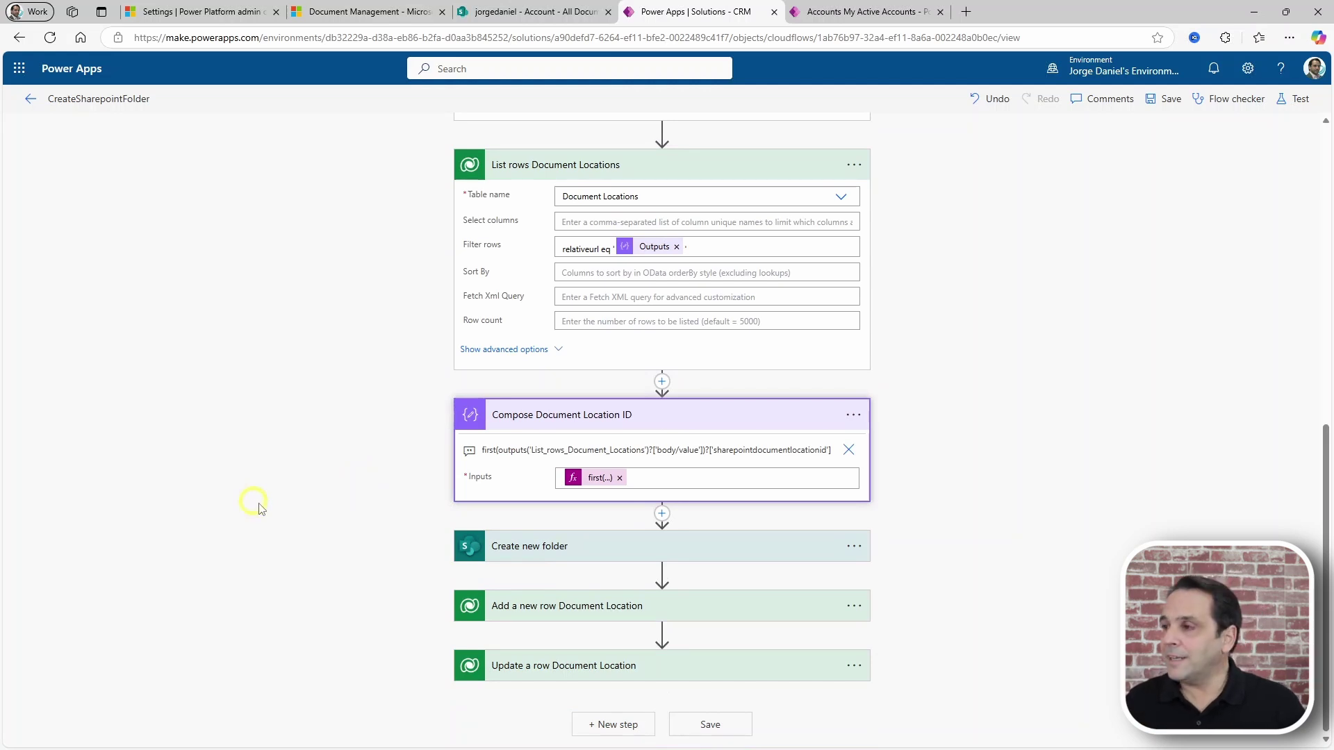
left_click(532, 552)
scroll(283, 523, "down", 2)
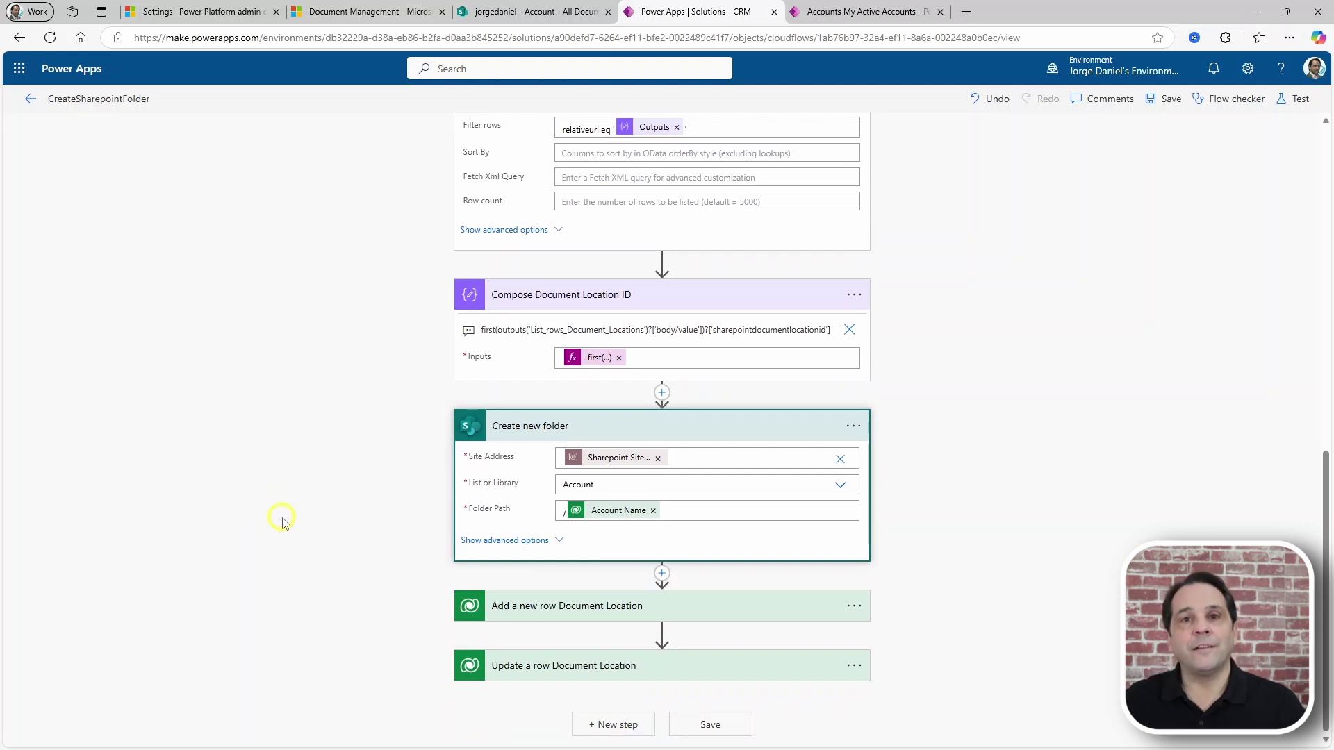
left_click(504, 606)
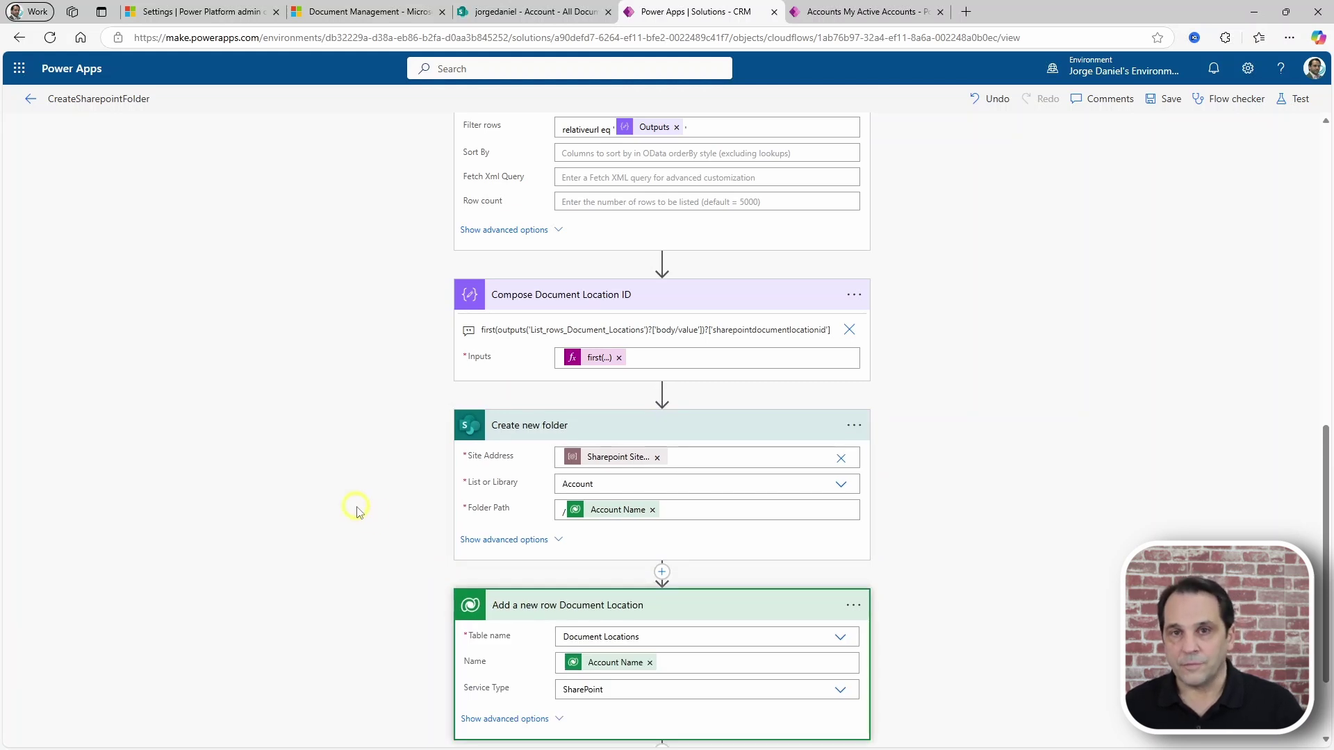
Step: Show the Update a row step's advanced fields, including parent location sharepointdocumentlocations(Outputs)
scroll(462, 432, "down", 2)
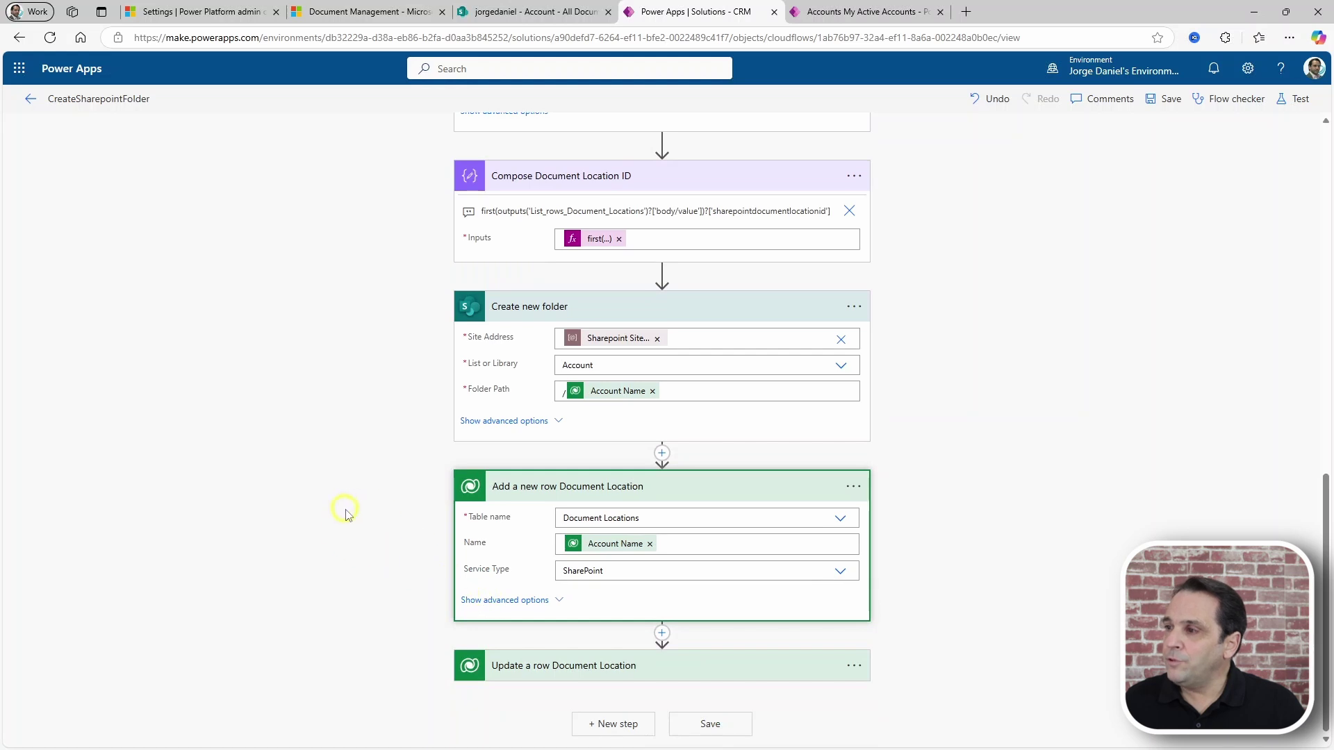
scroll(344, 504, "down", 4)
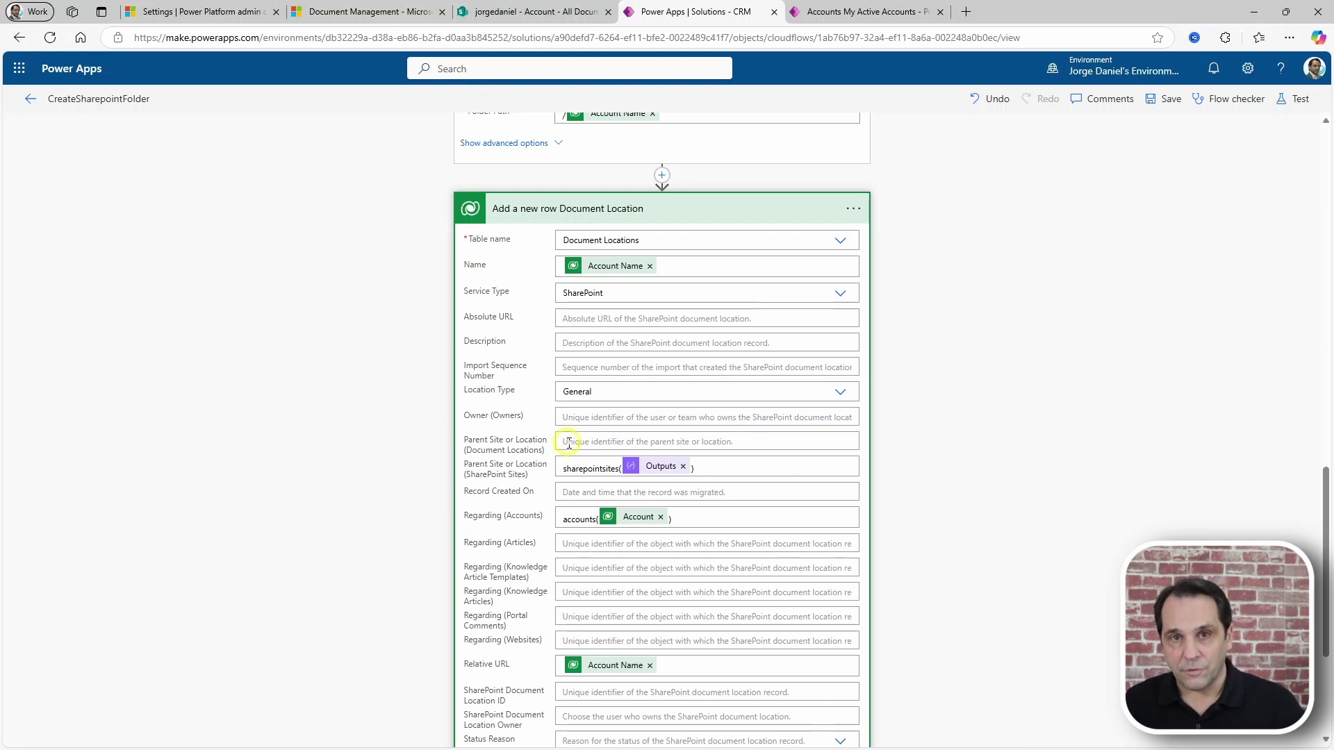
scroll(390, 468, "down", 3)
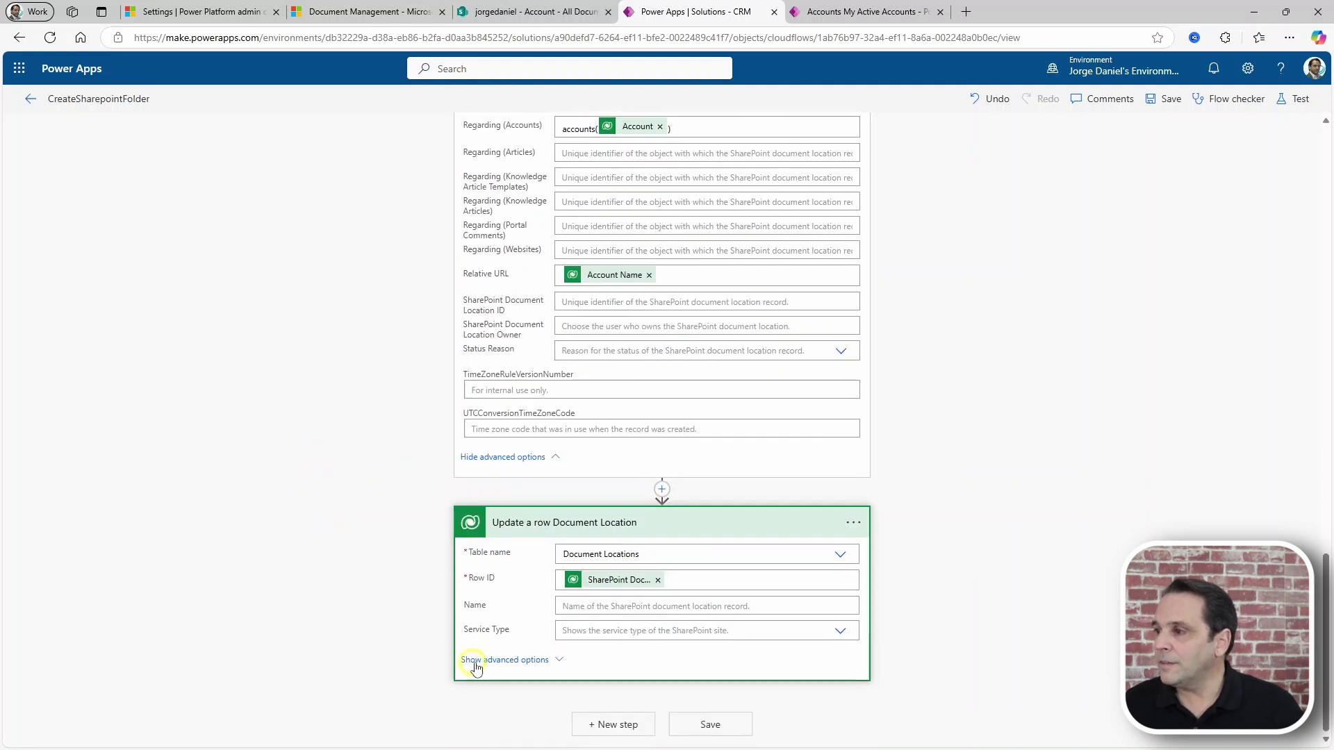
left_click(486, 649)
scroll(347, 527, "down", 4)
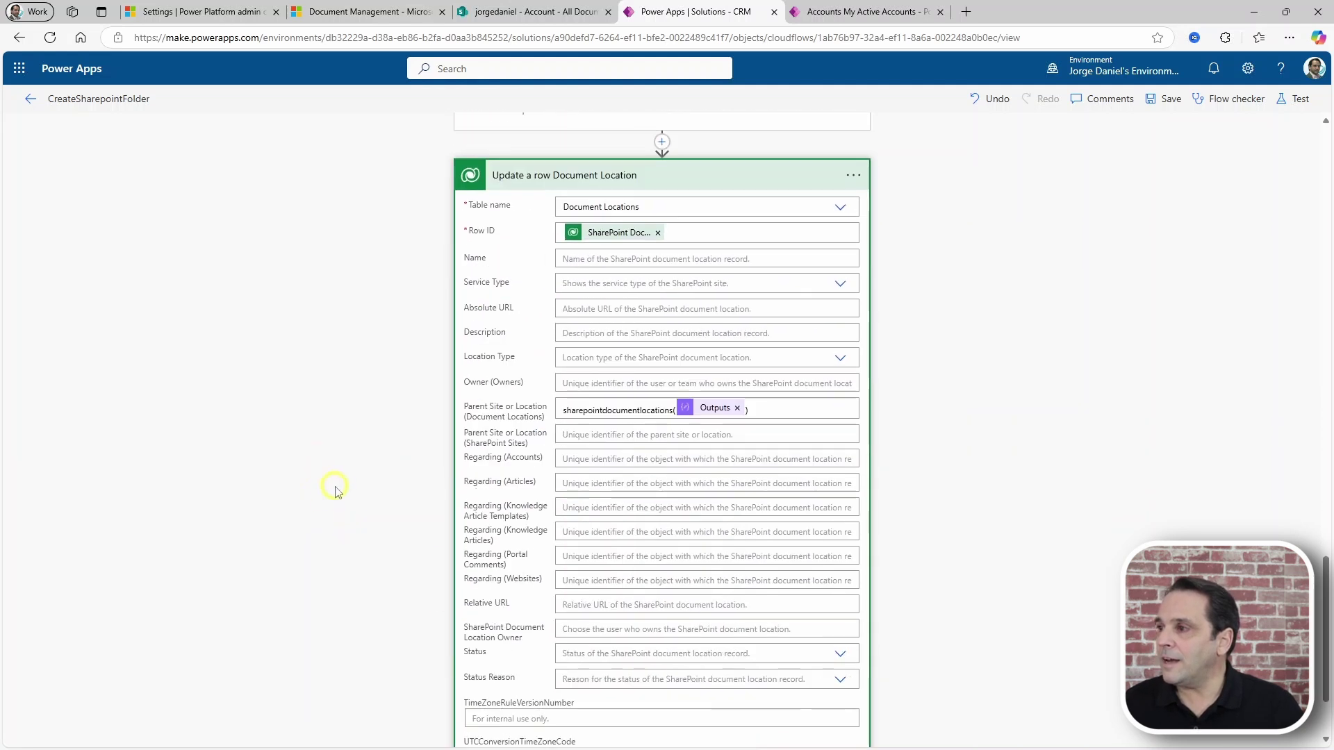
scroll(322, 485, "down", 2)
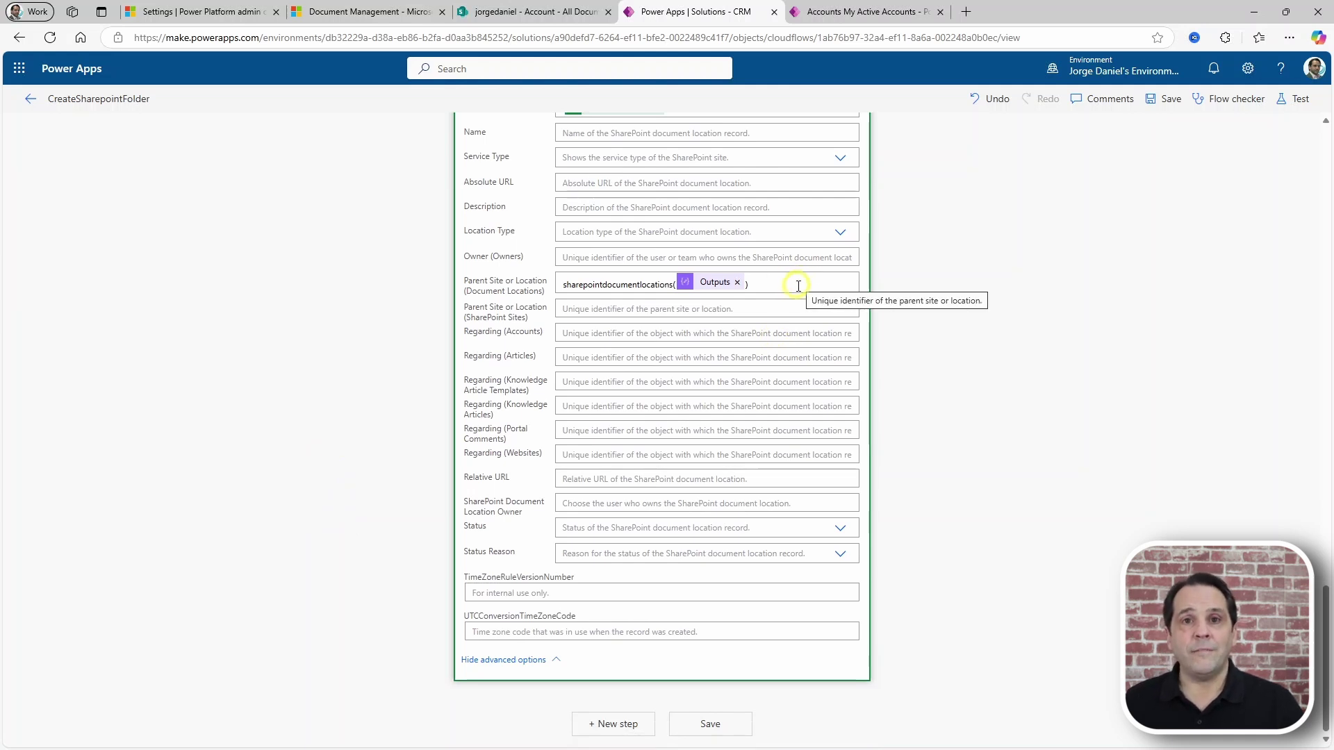
Step: Create and save a new account named 'Create New Folder', continuing past the form suggestions
left_click(848, 12)
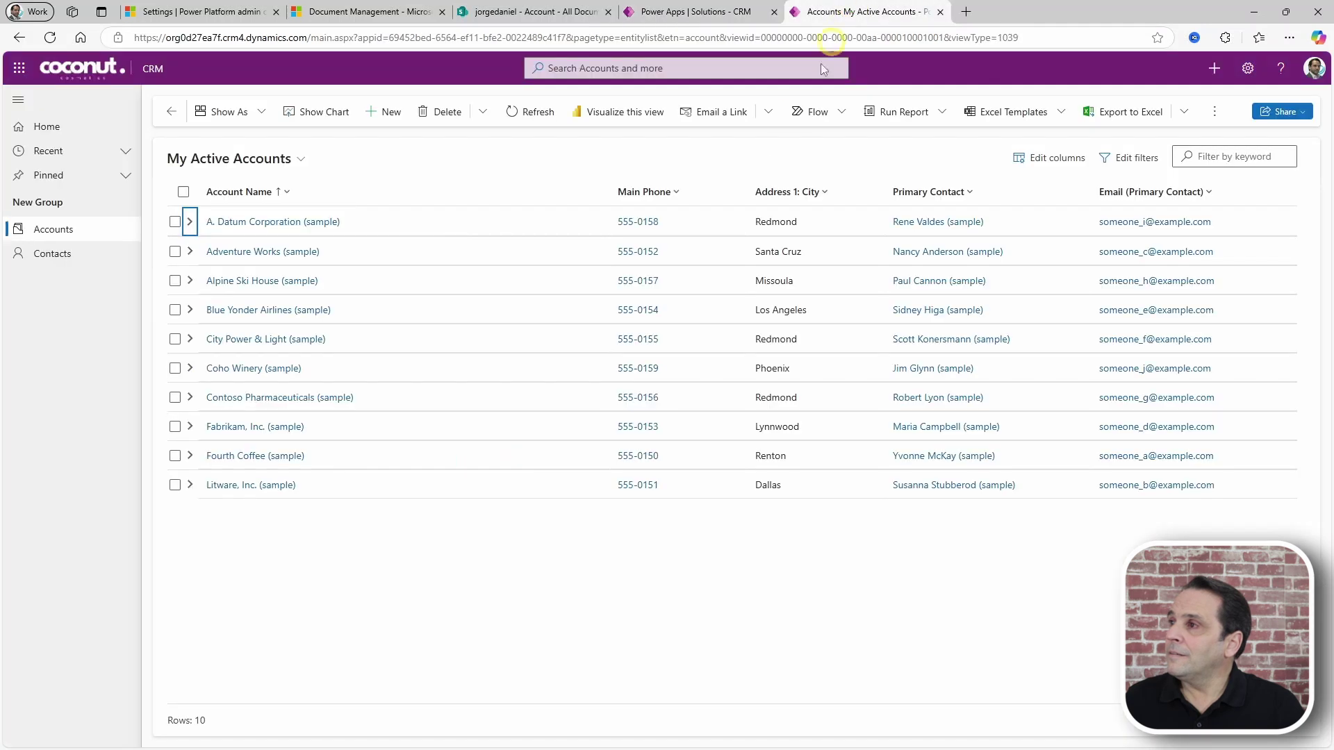
left_click(388, 114)
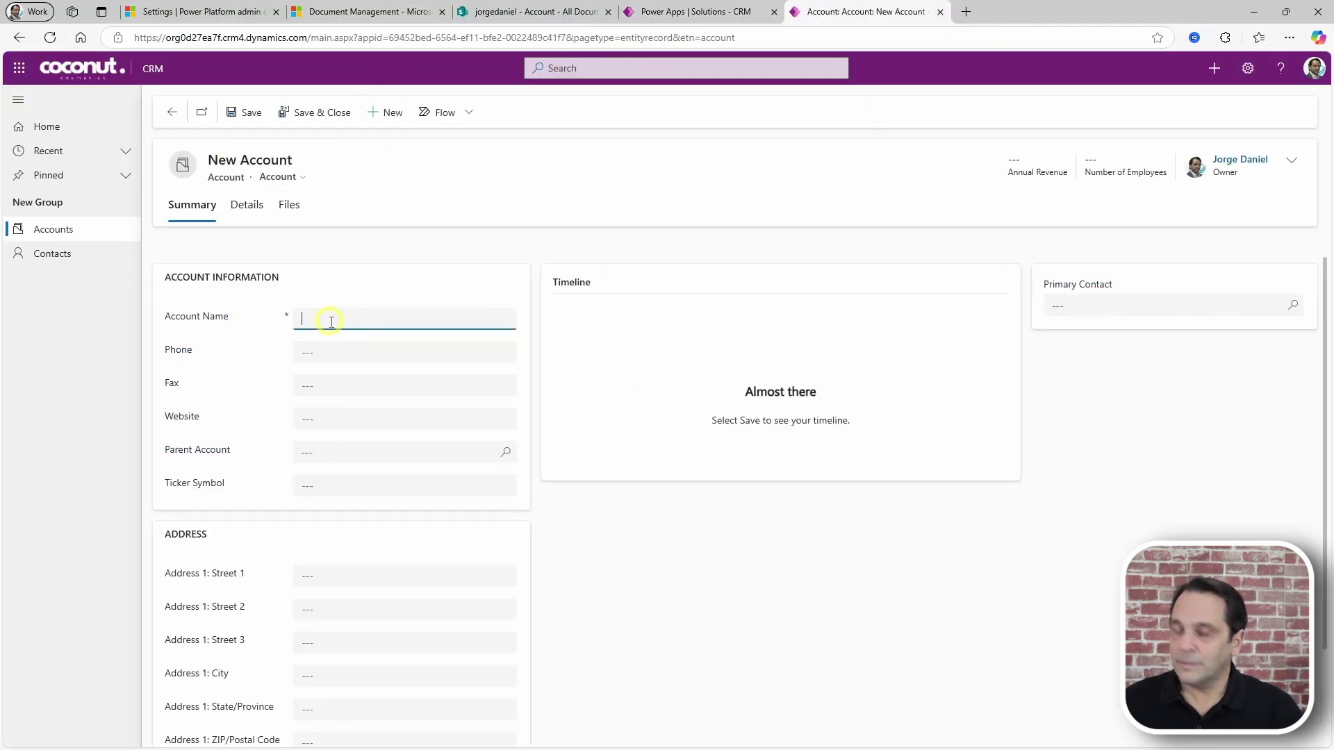
type("Crea")
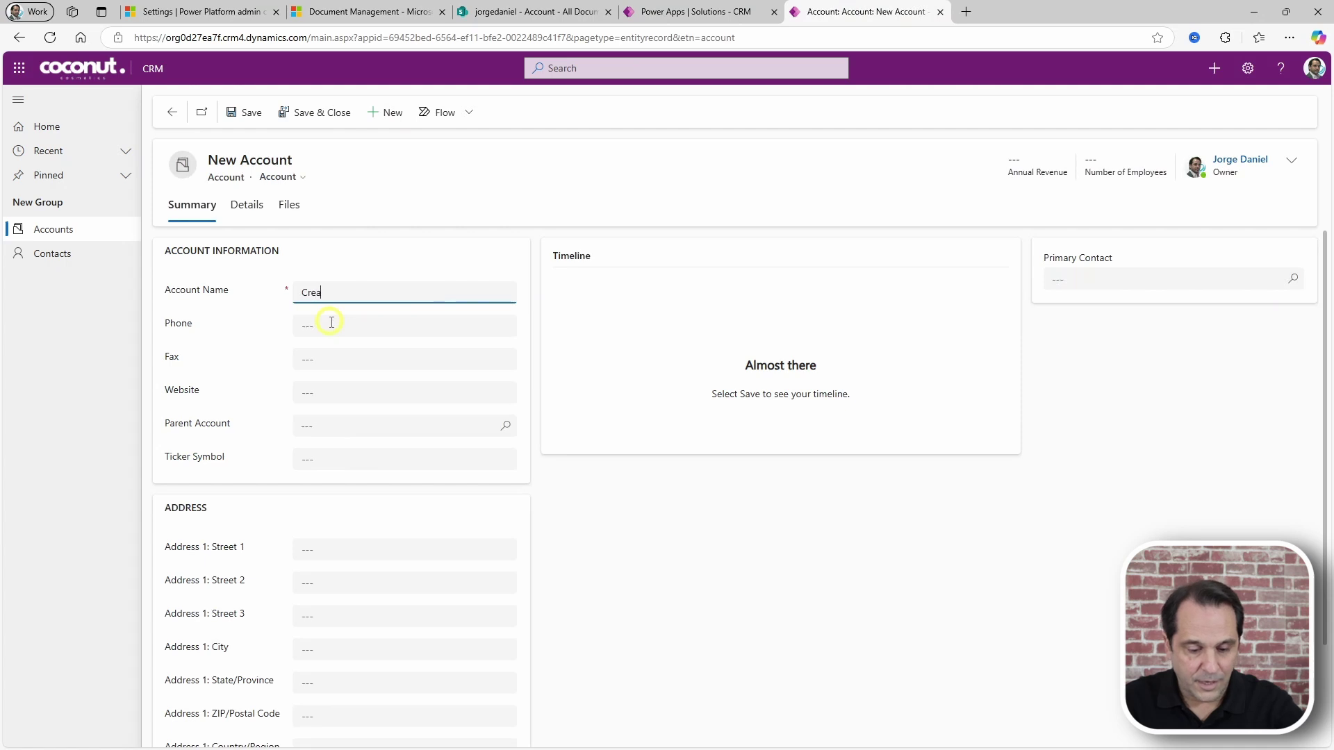
type("te New Fo")
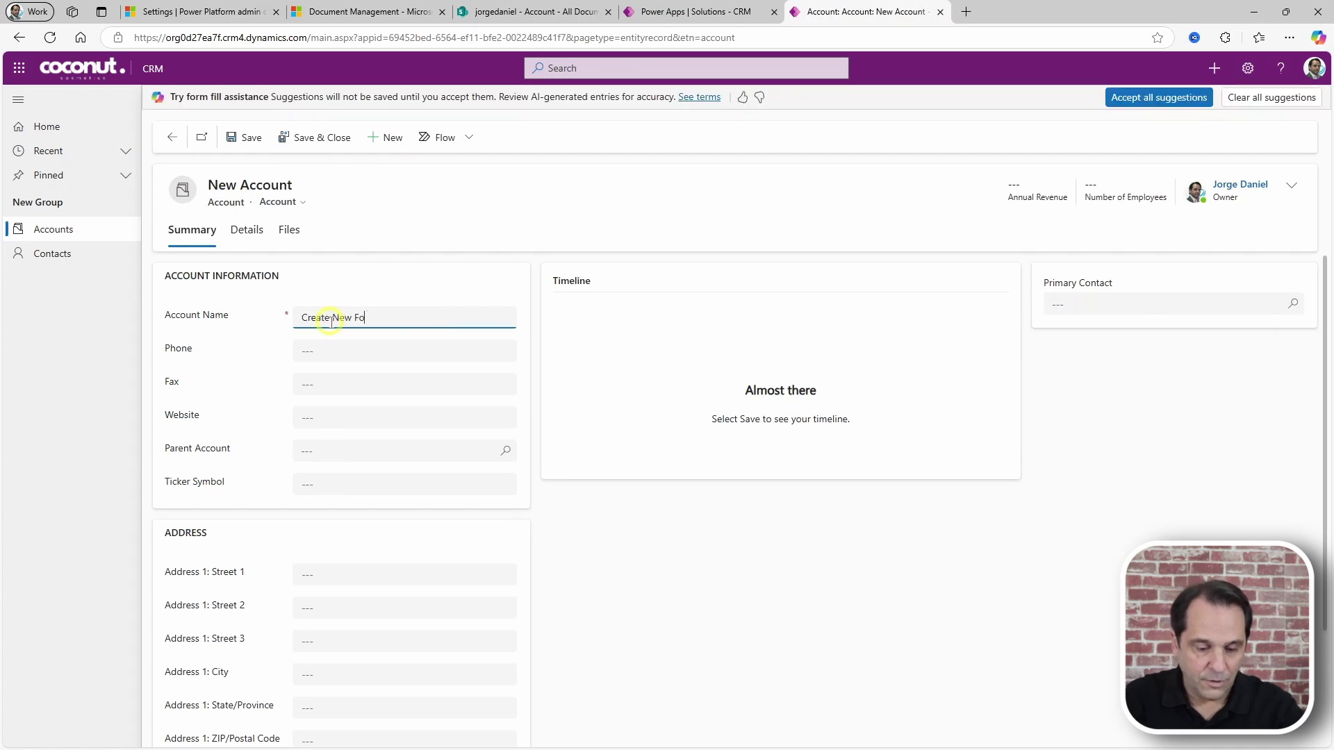
type("lder")
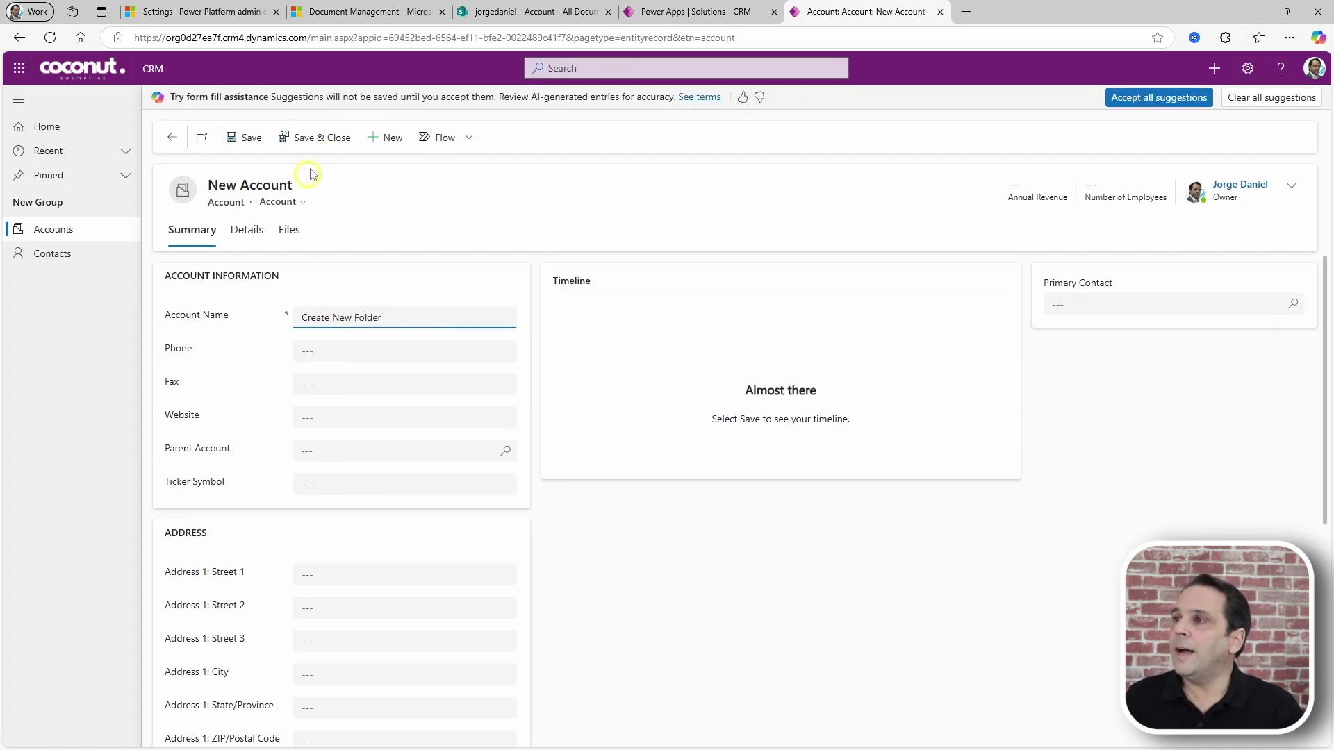
left_click(313, 137)
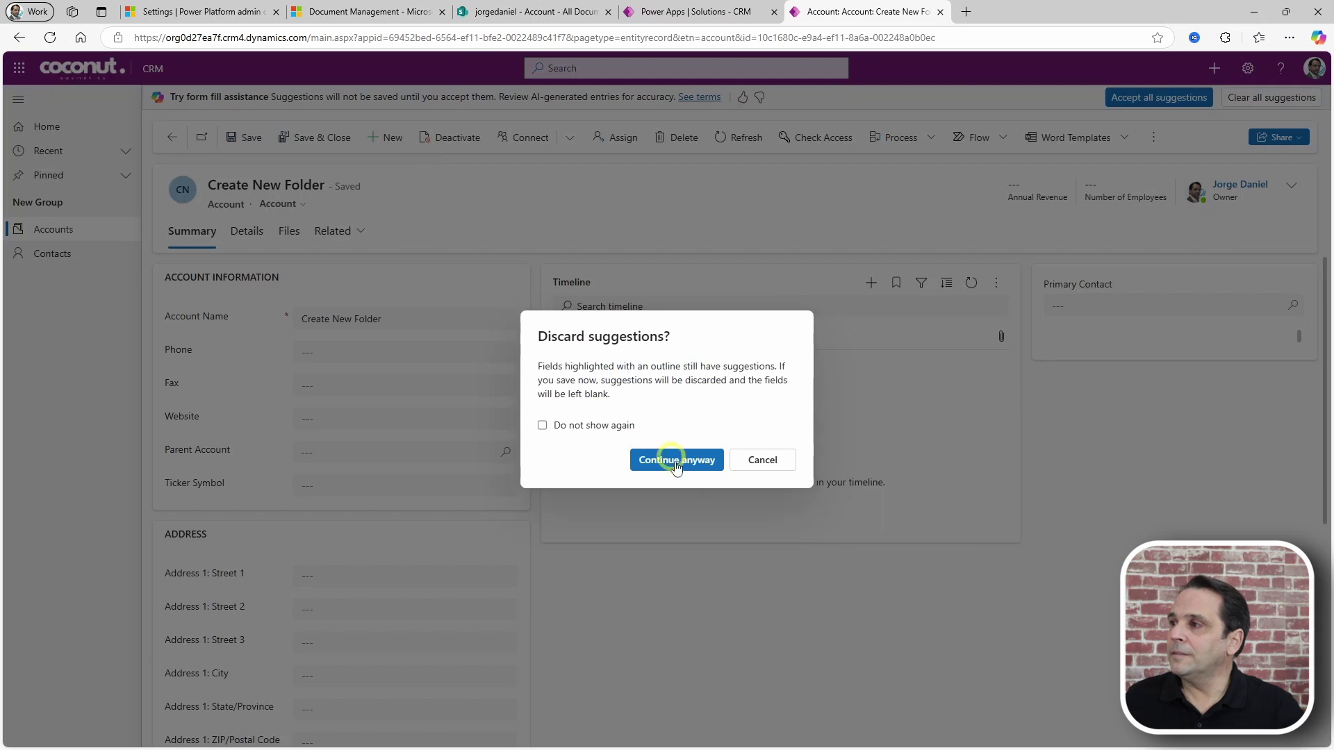
left_click(680, 460)
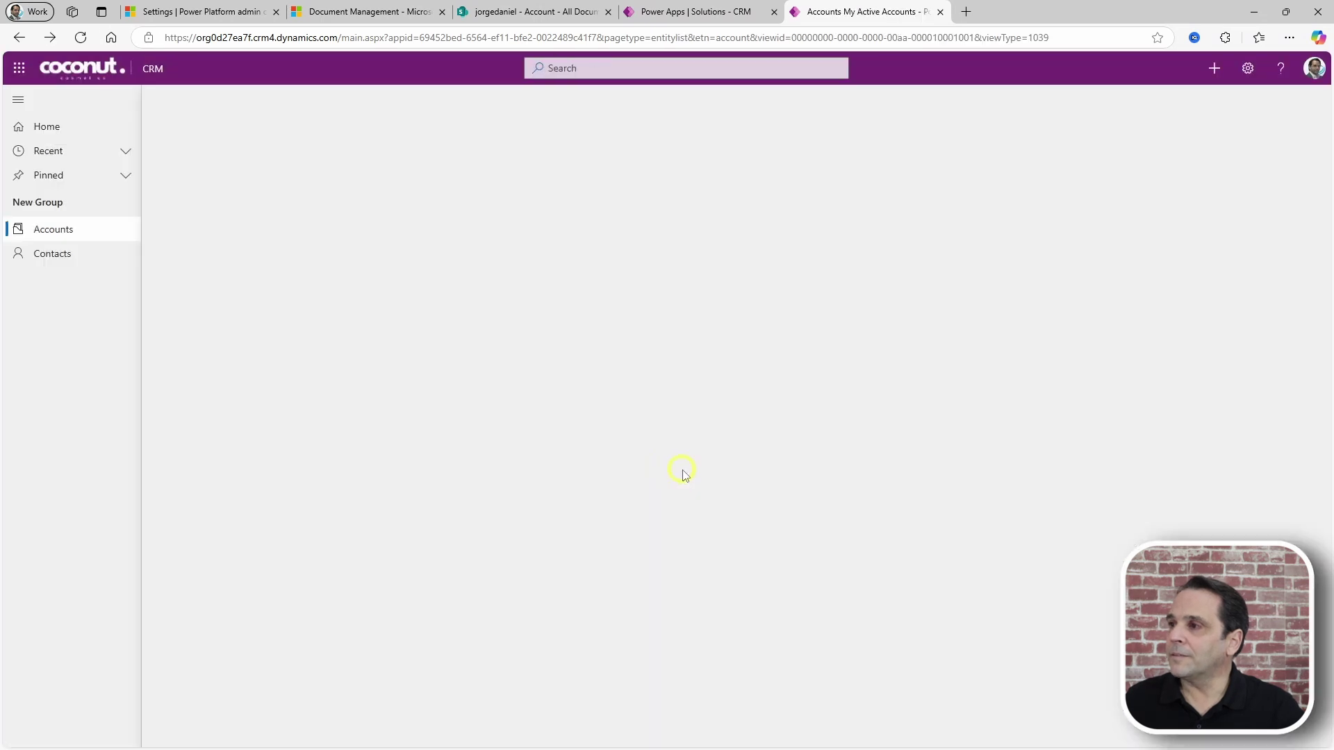
Step: Reload the SharePoint Account library until the 'Create New Folder' folder shows up
left_click(497, 11)
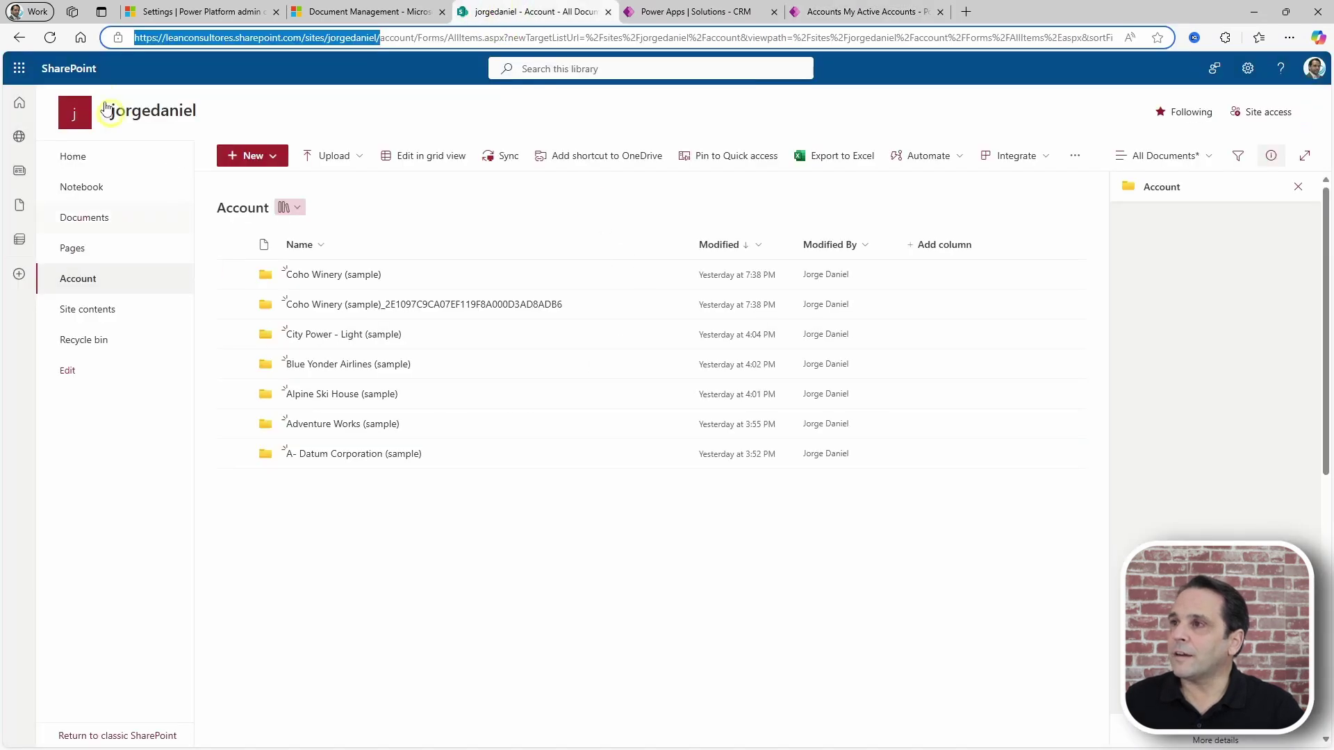
left_click(49, 38)
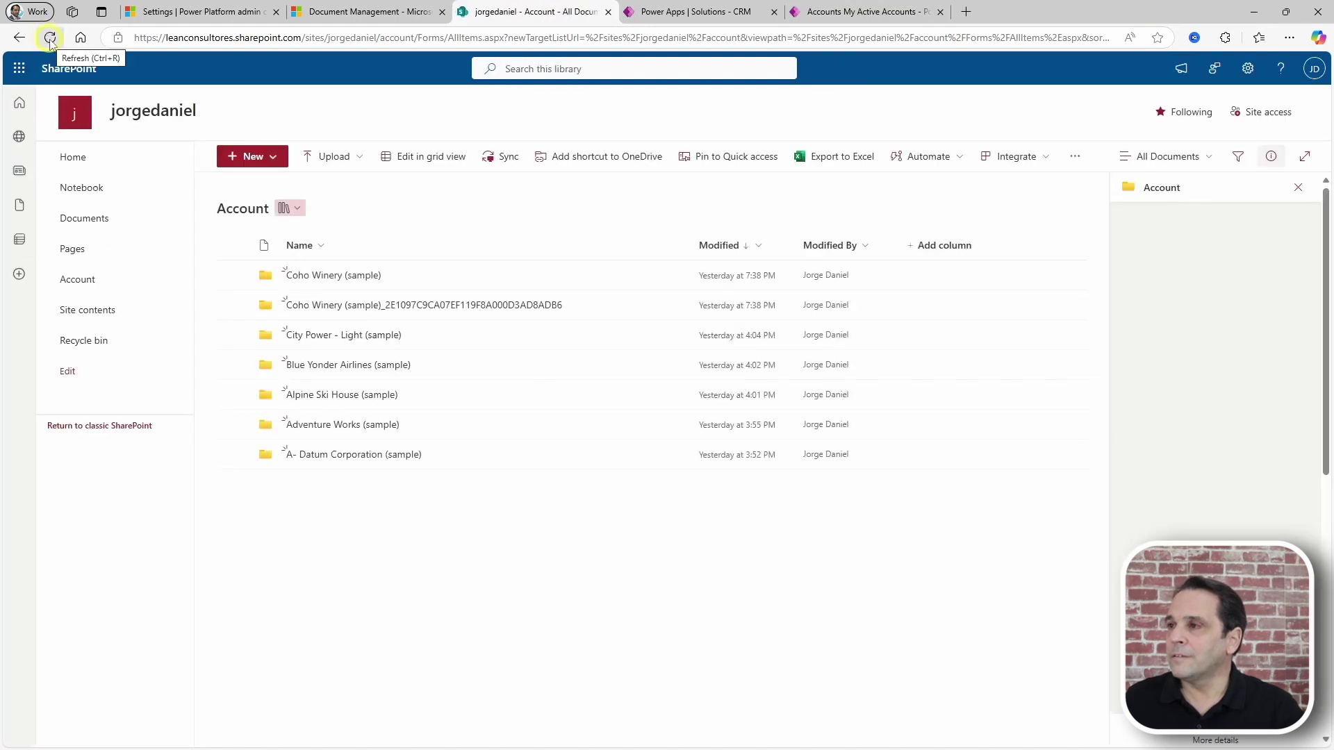
left_click(50, 37)
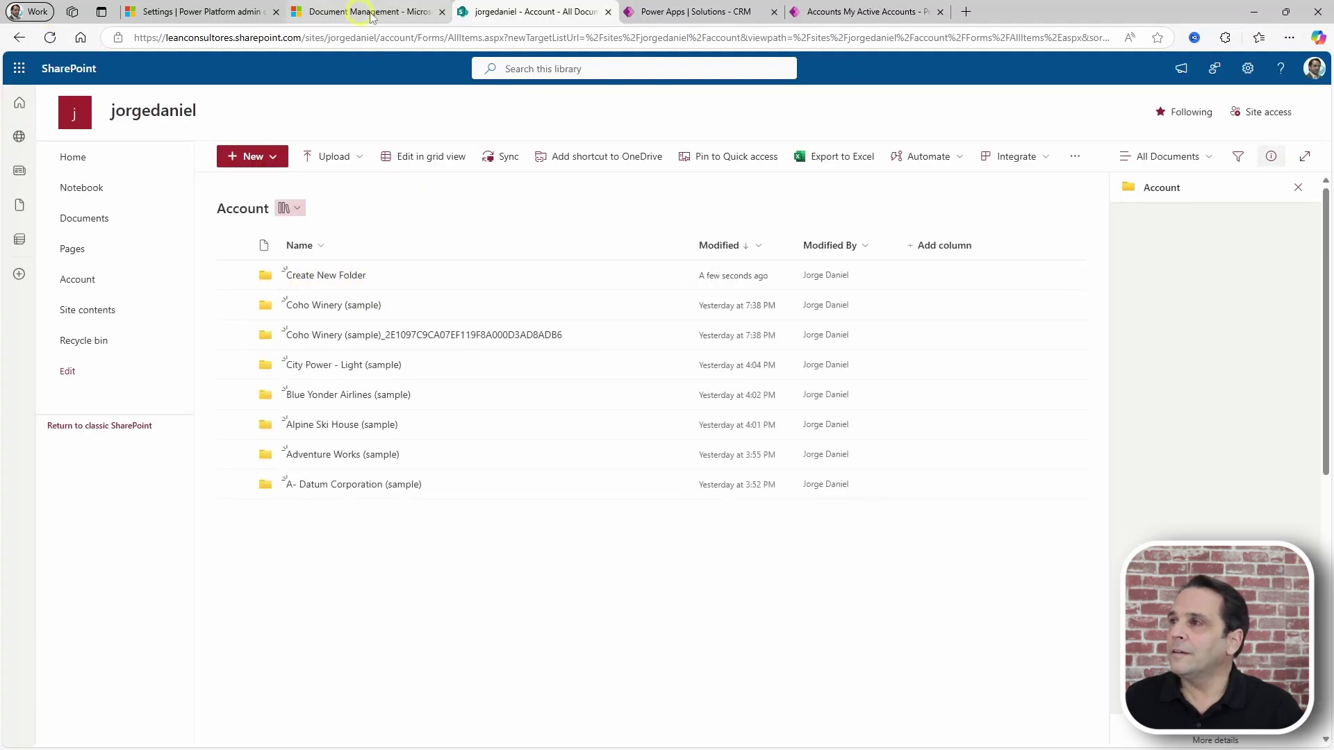
Step: Refresh the accounts list and open the Create New Folder account's Files tab
left_click(698, 15)
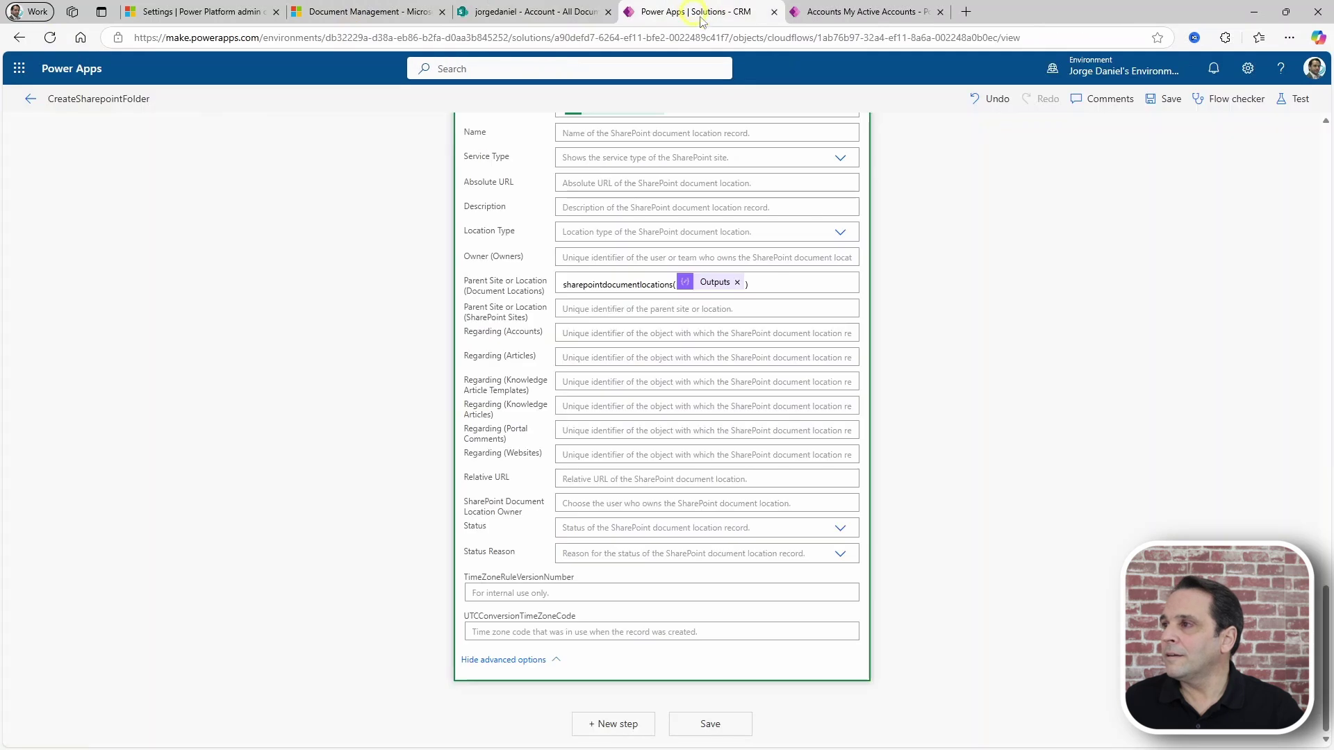
left_click(864, 13)
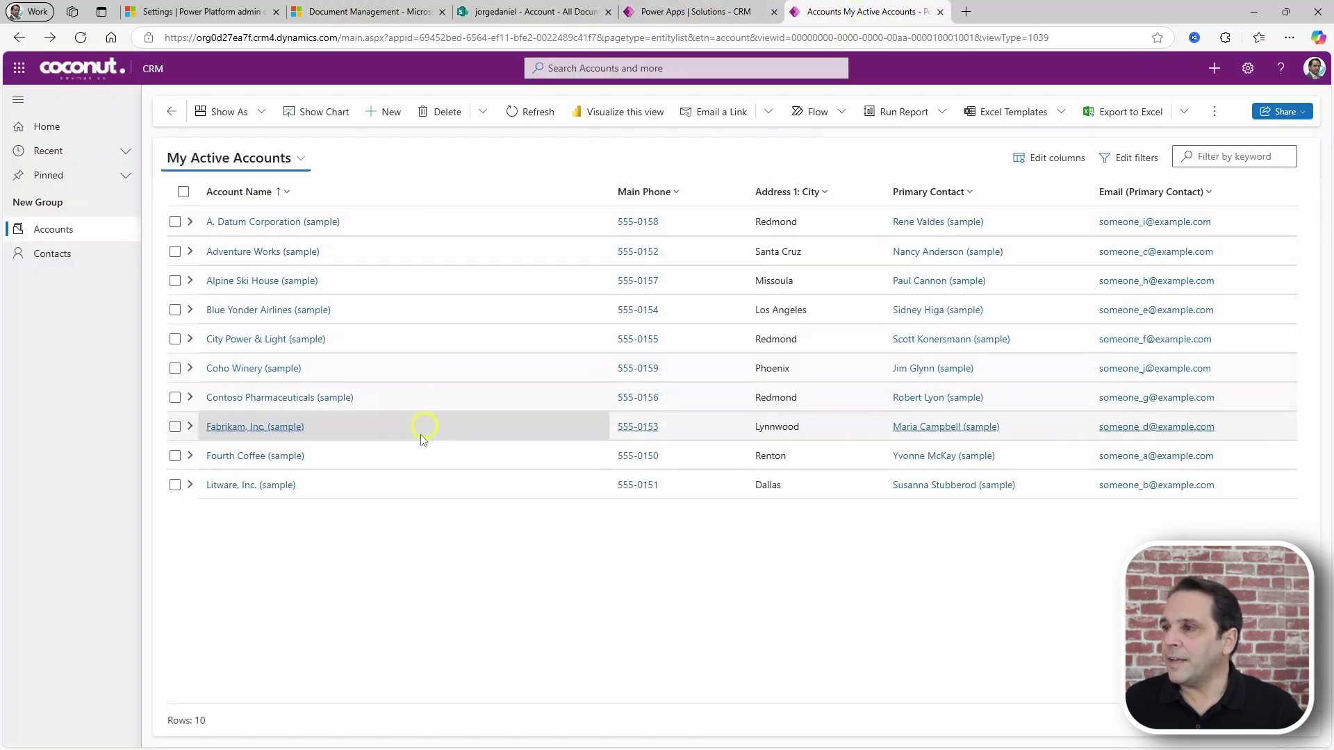
left_click(81, 39)
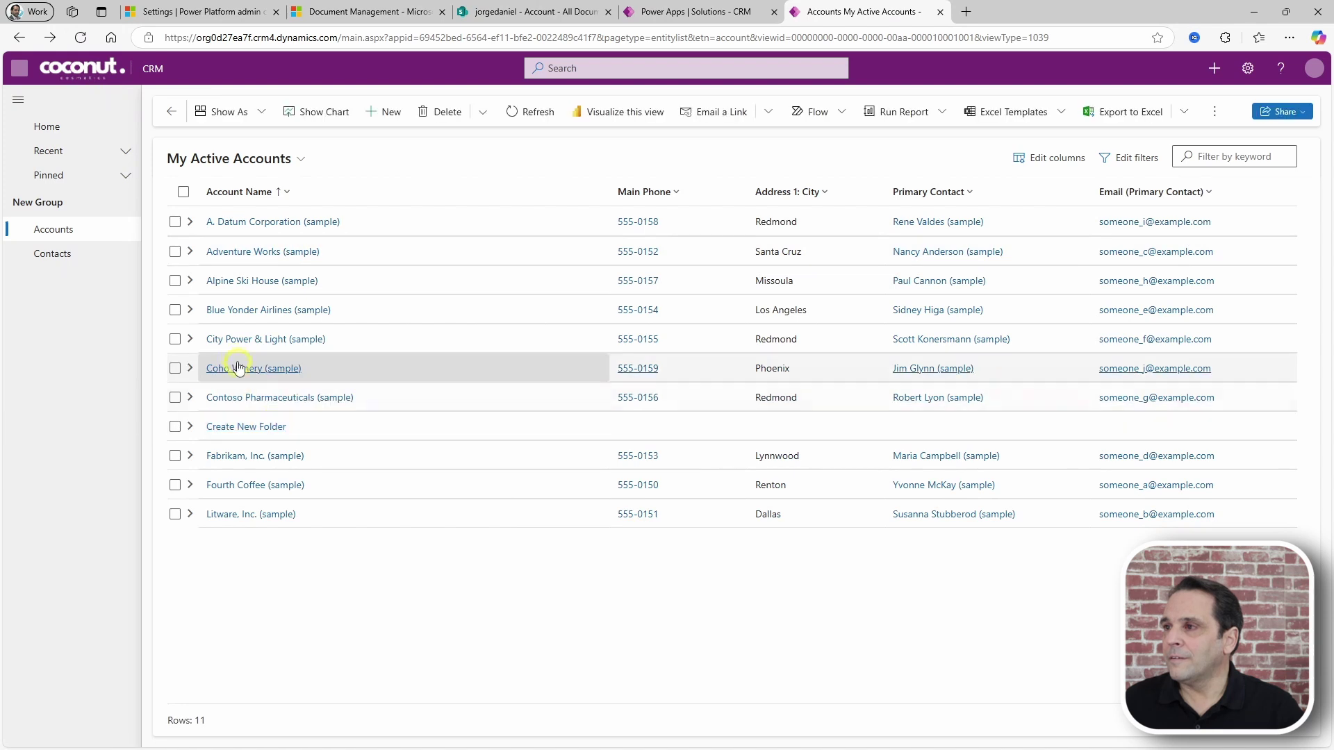
left_click(236, 426)
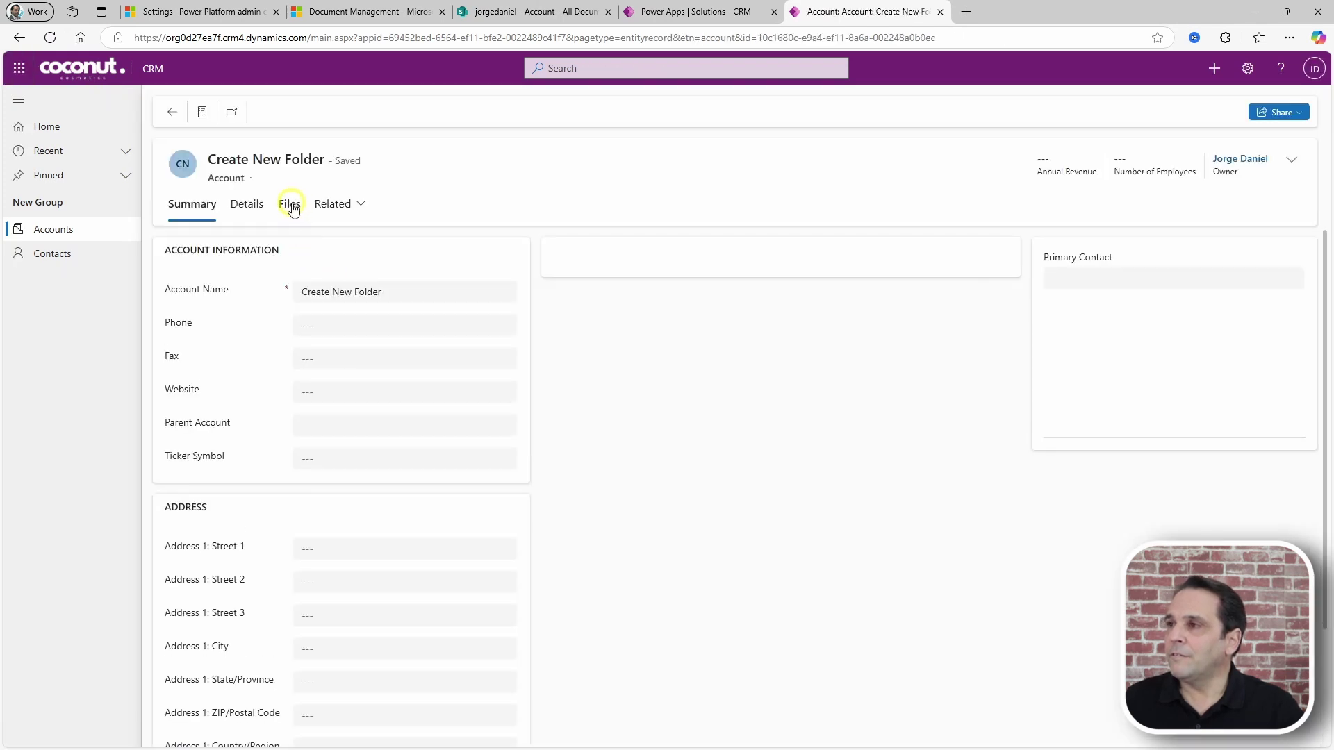
left_click(289, 205)
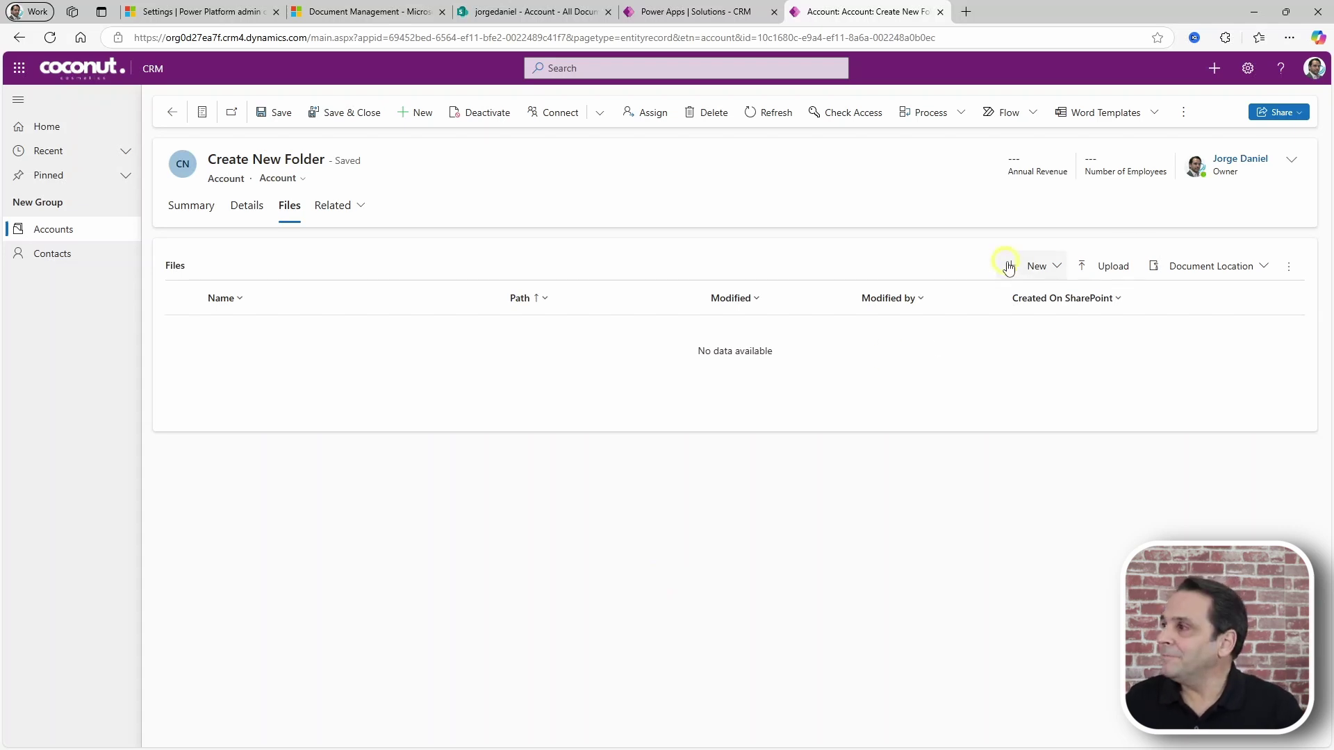
Step: Upload activity_table_dataverse_dynamics365_power_apps_.png to the account's documents
left_click(1111, 264)
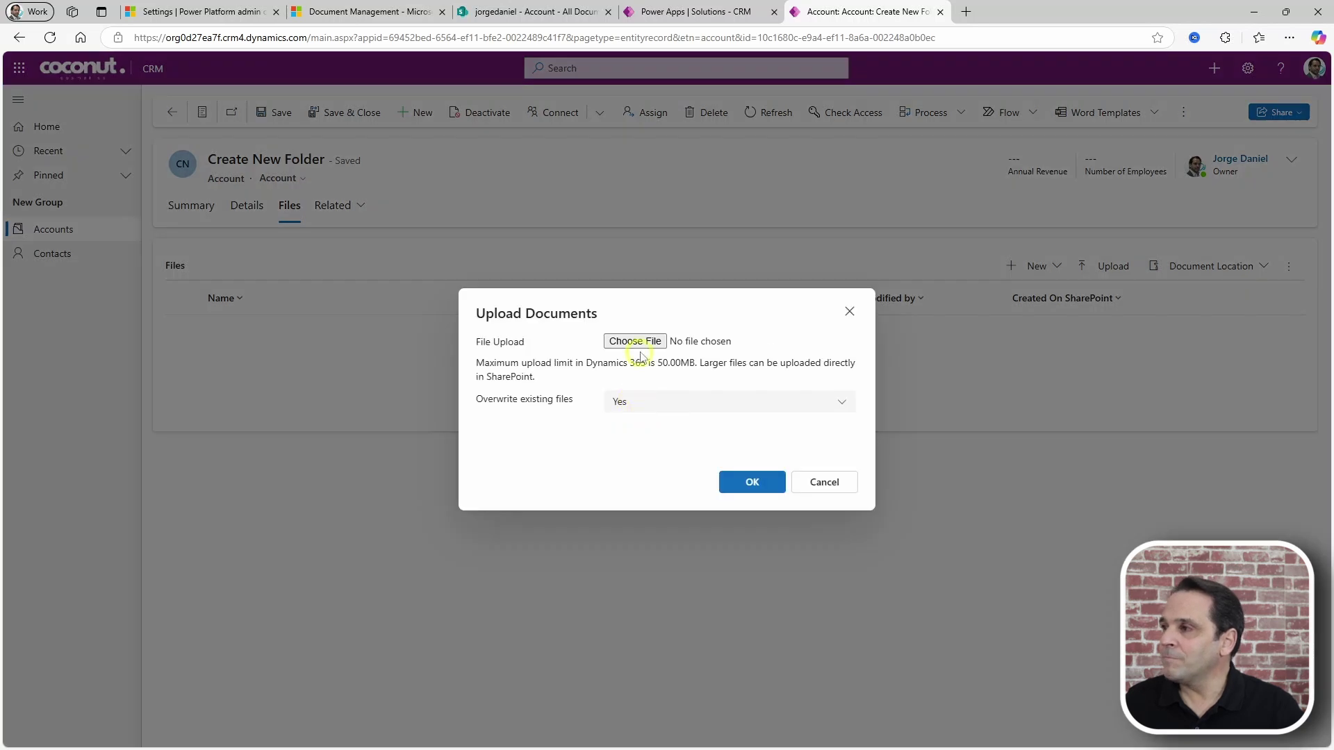
left_click(635, 342)
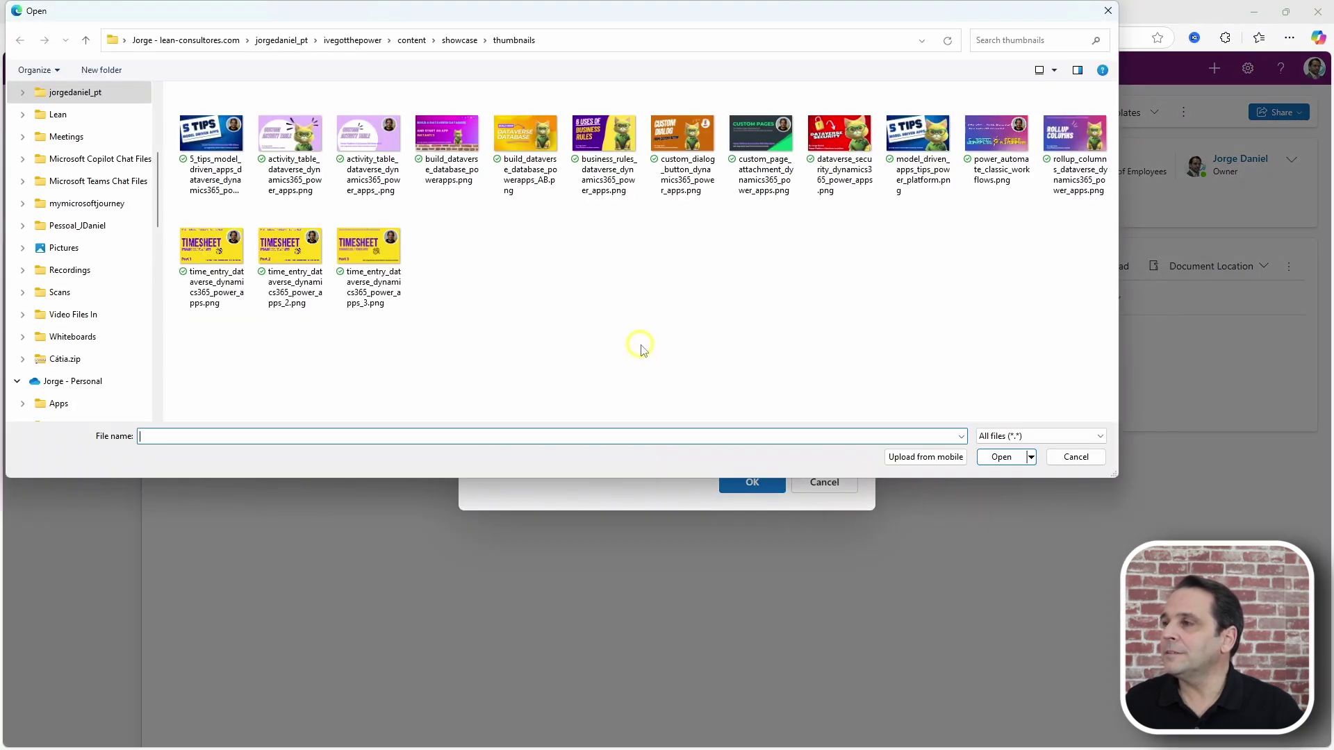
left_click(403, 177)
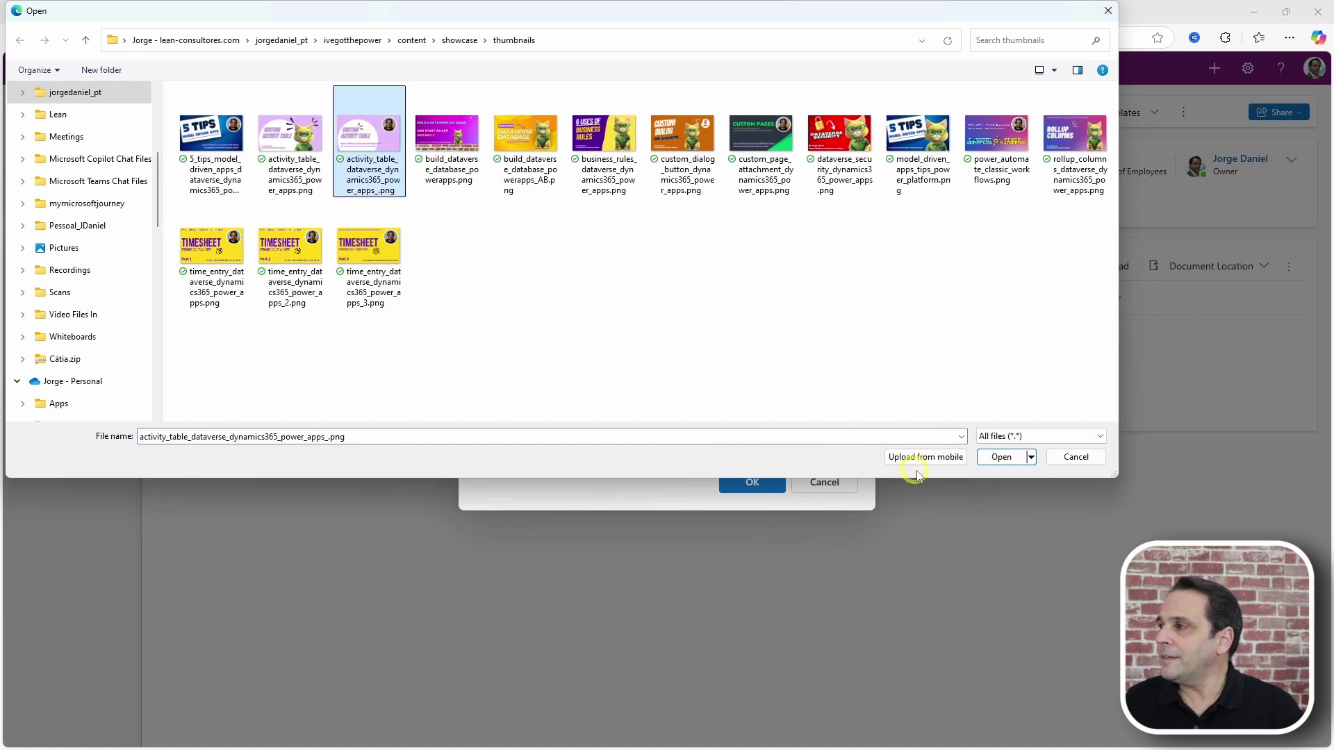
left_click(1004, 457)
left_click(752, 483)
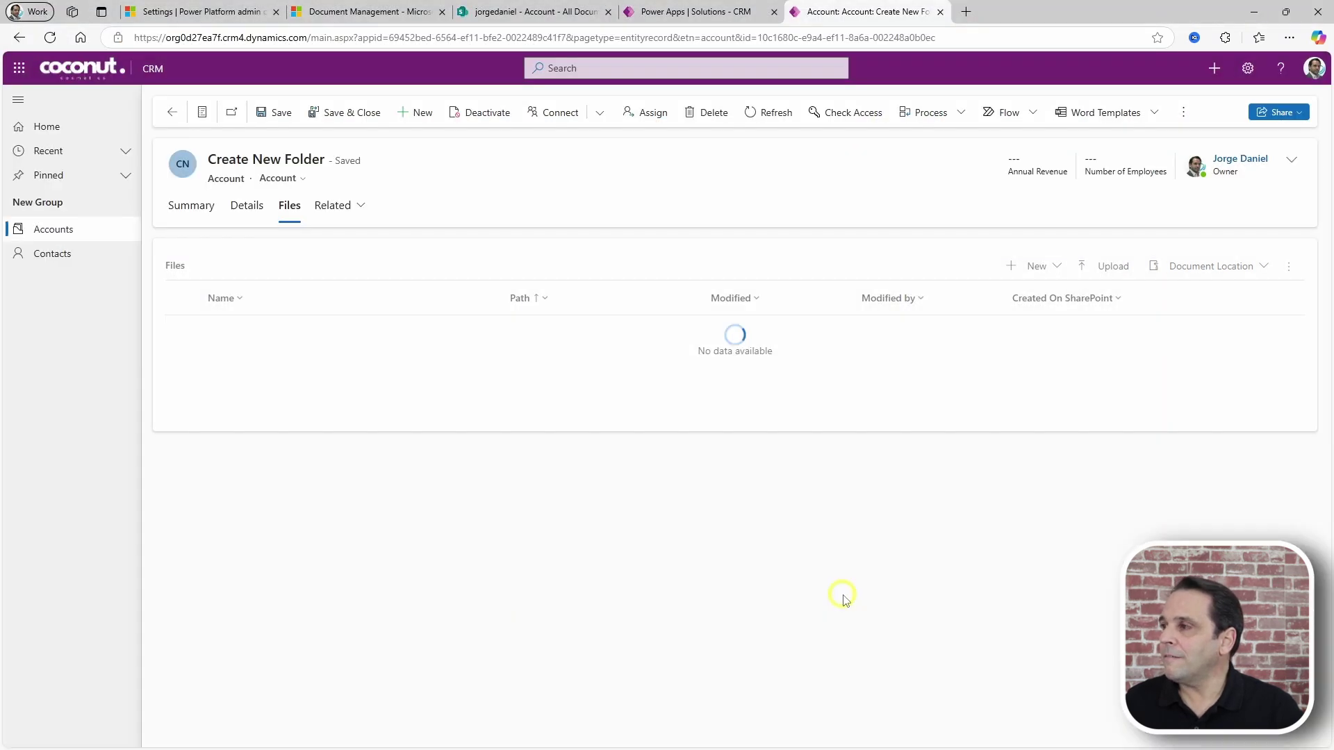
Step: Upload 5_tips_model_driven_apps_dataverse_dynamics365_power_apps.png to SharePoint's Create New Folder folder, then return to the CRM account
left_click(514, 13)
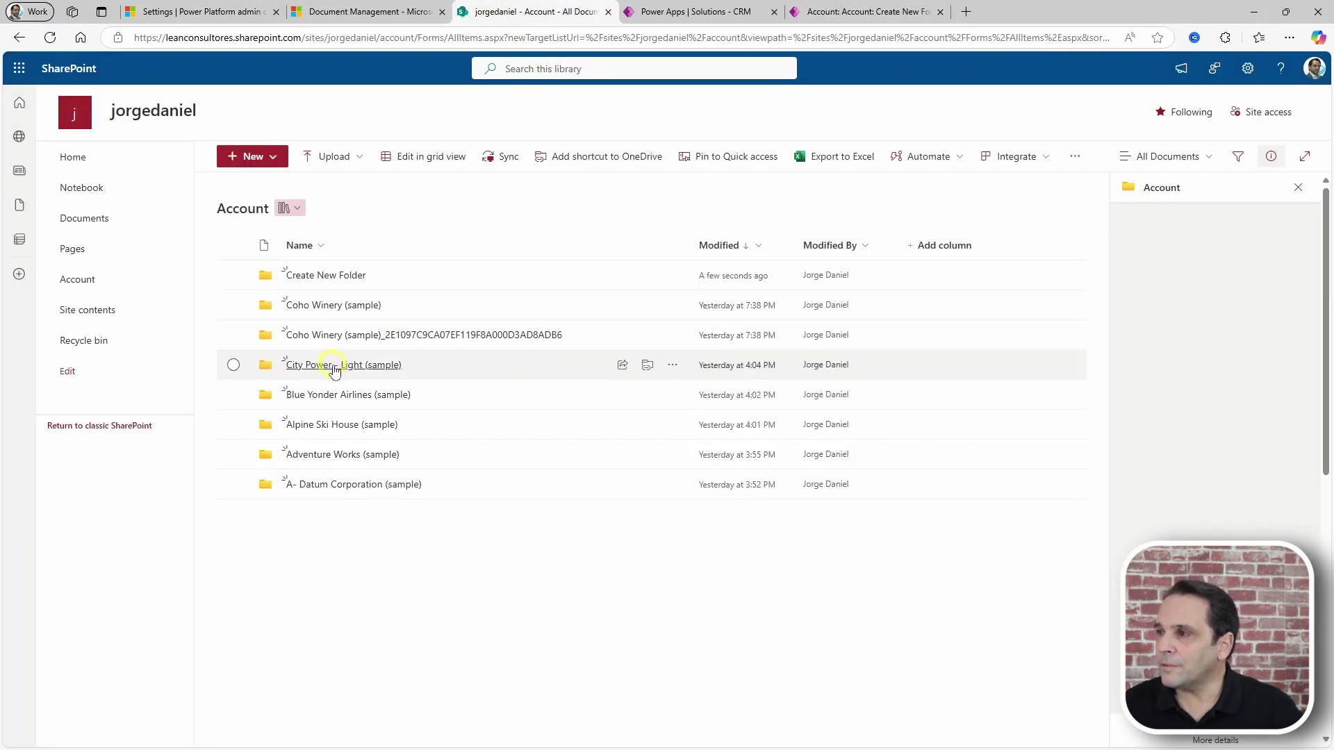
left_click(311, 274)
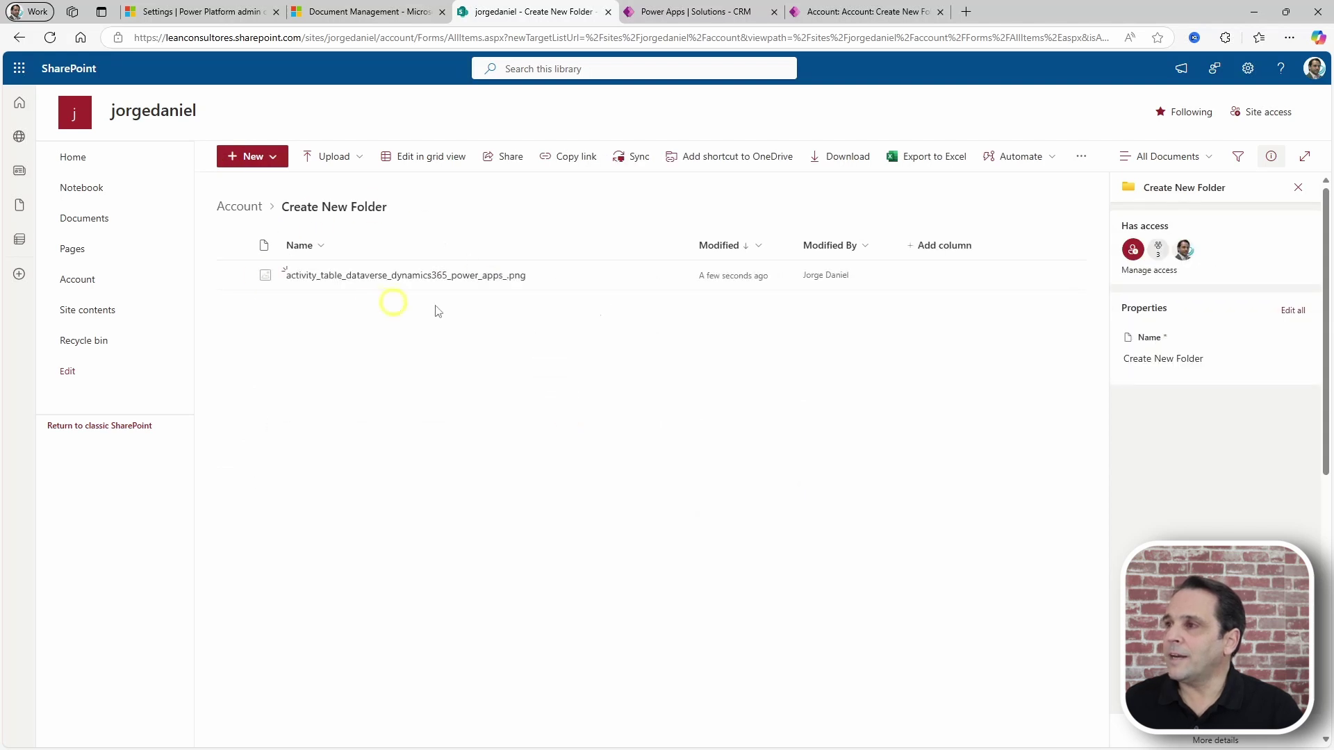
left_click(331, 159)
left_click(328, 185)
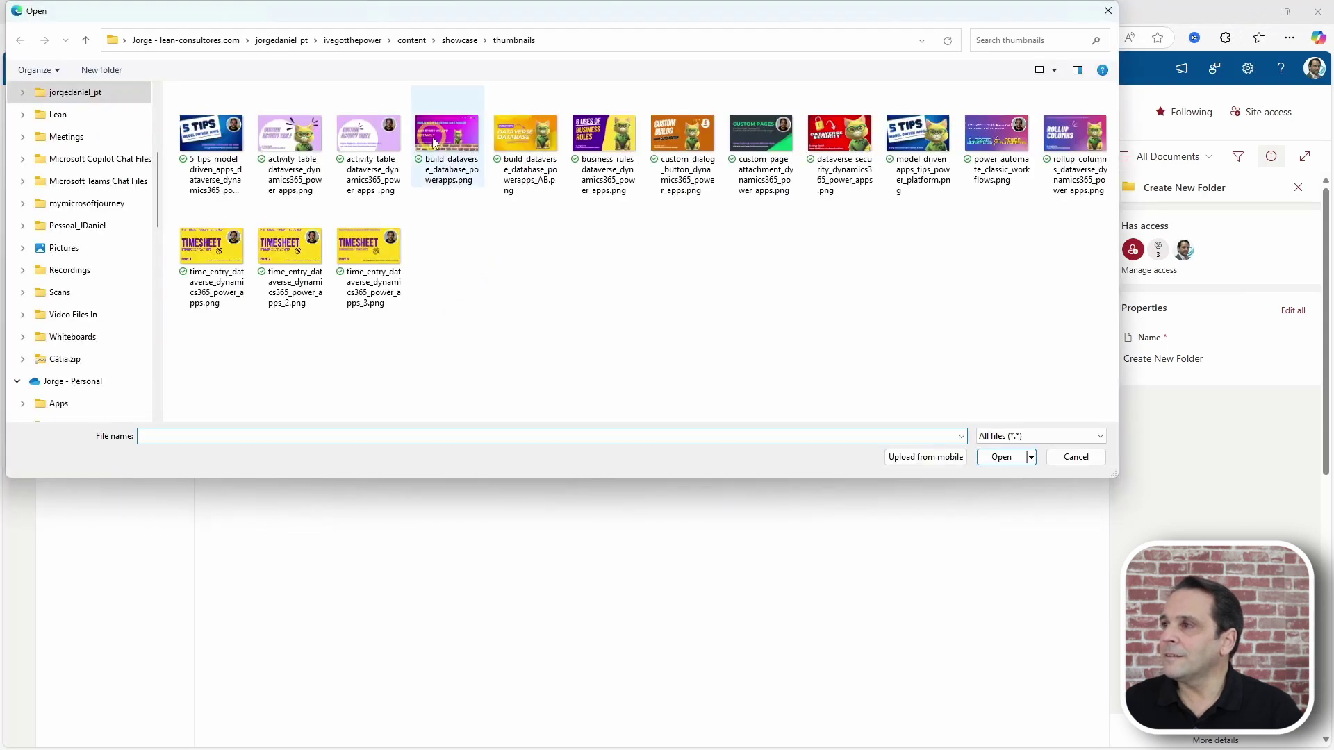
left_click(212, 139)
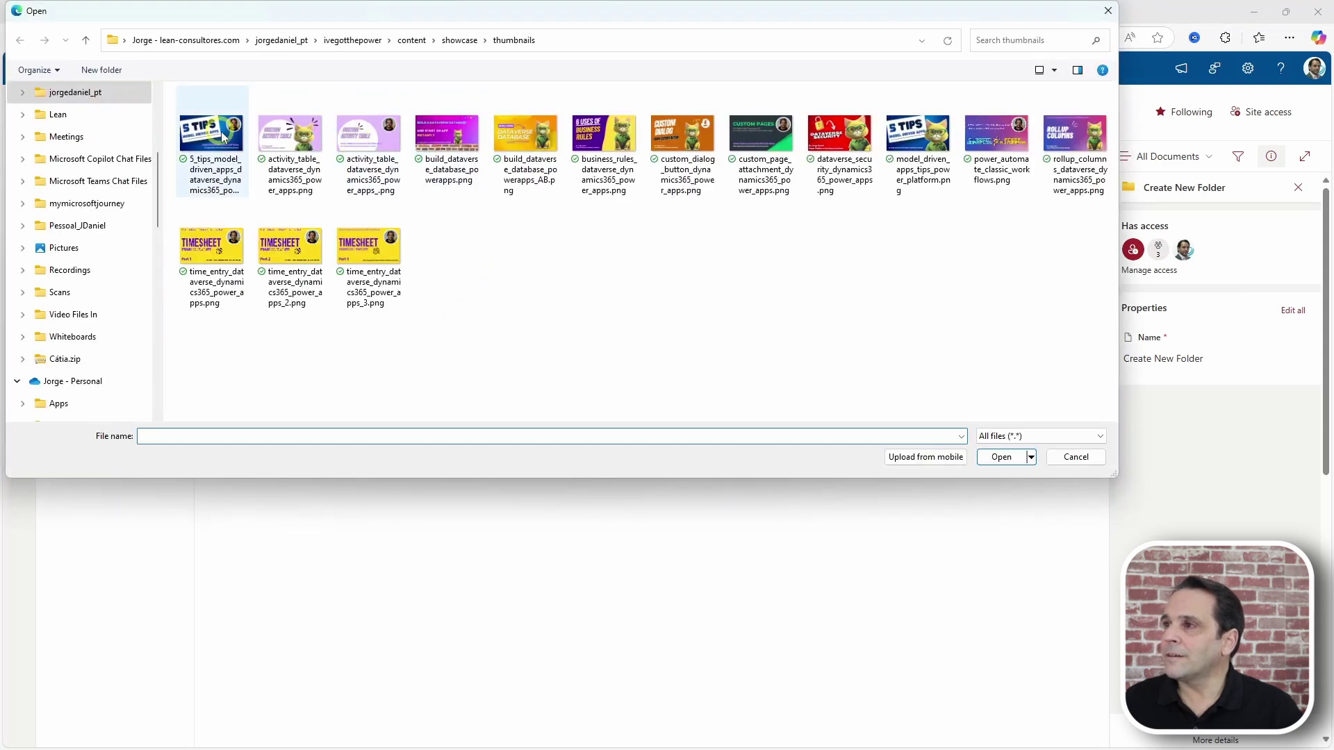
left_click(1001, 456)
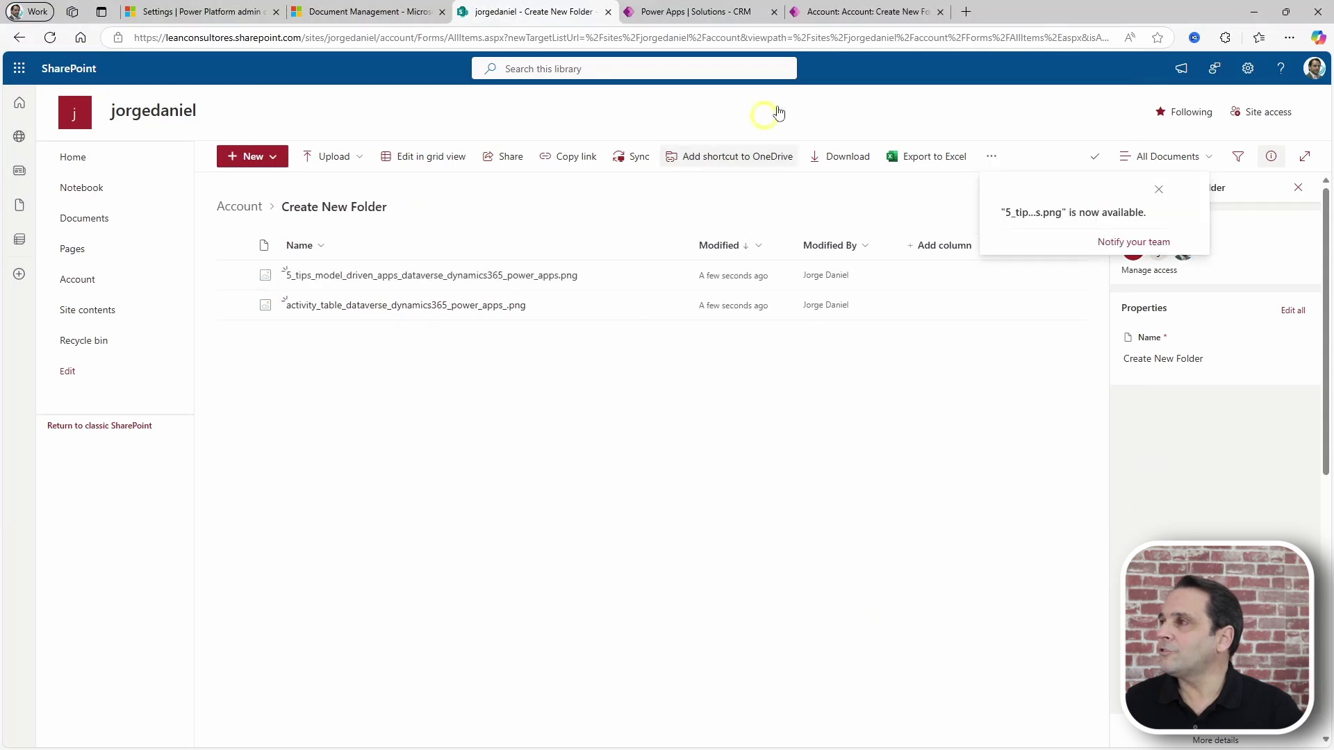
left_click(832, 15)
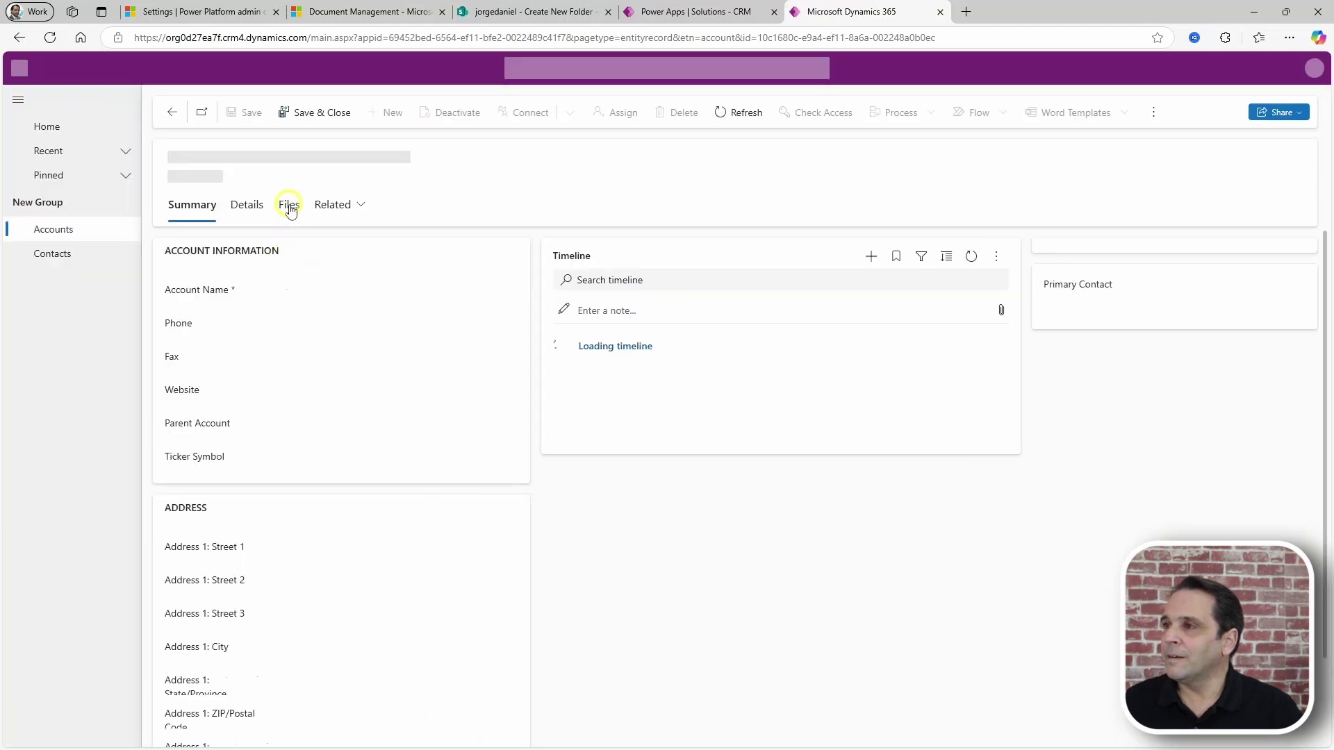
Step: Open the Files tab on the Create New Folder account to check for both synced images
left_click(289, 207)
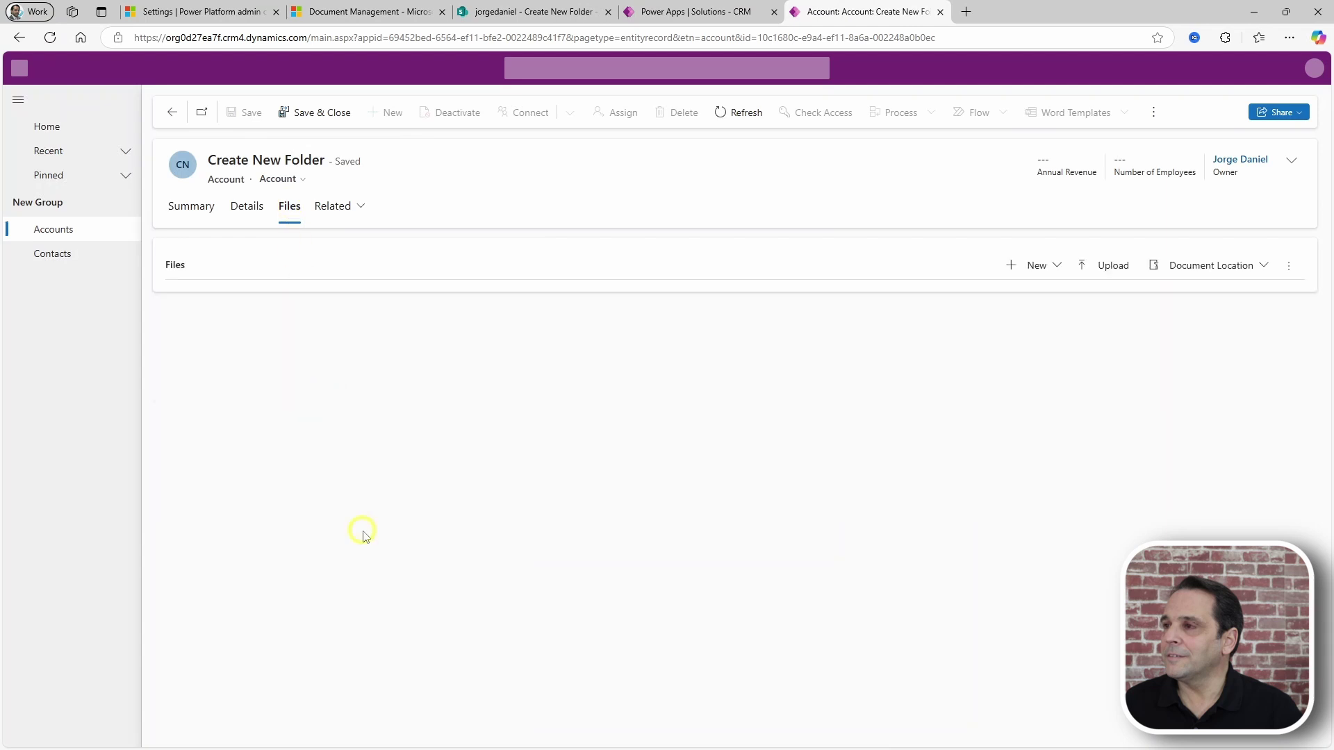